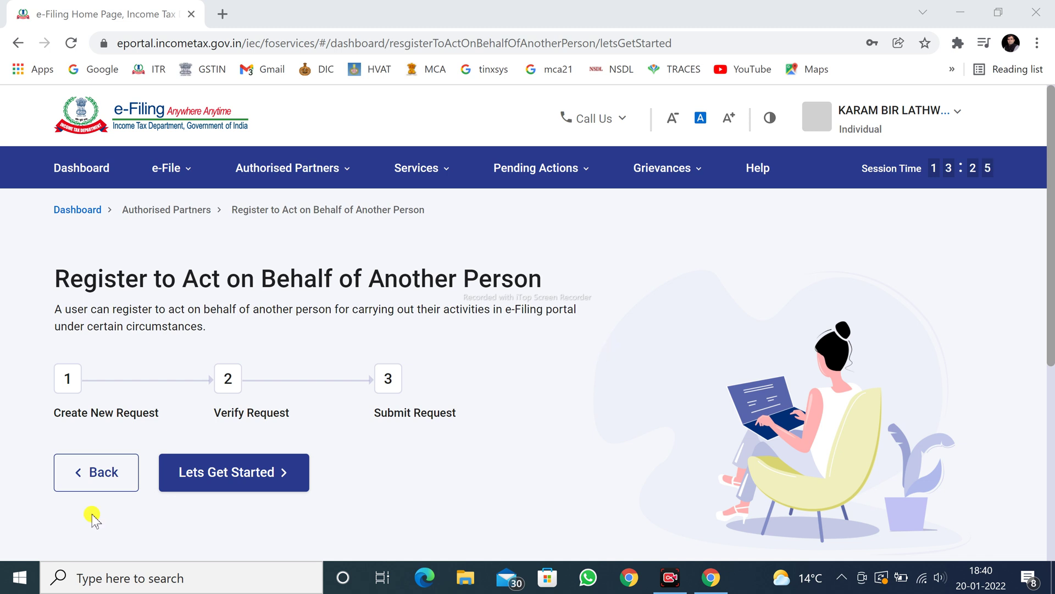
Go to Authorised Partners > Register To Act On Behalf Of Another Person to show its three request steps.
mouse_move(306, 170)
left_click(285, 297)
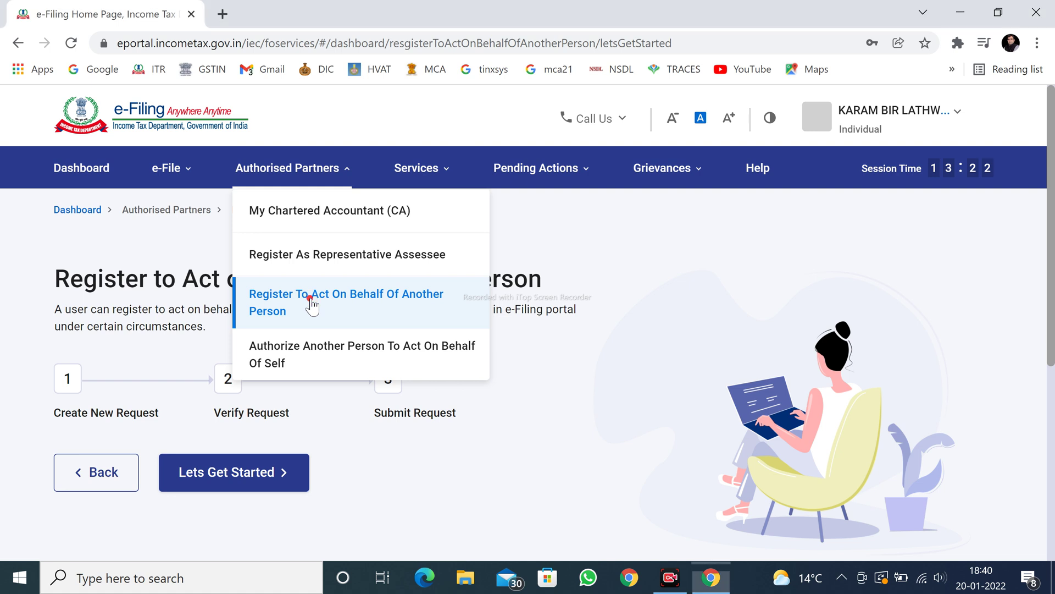
left_click(311, 304)
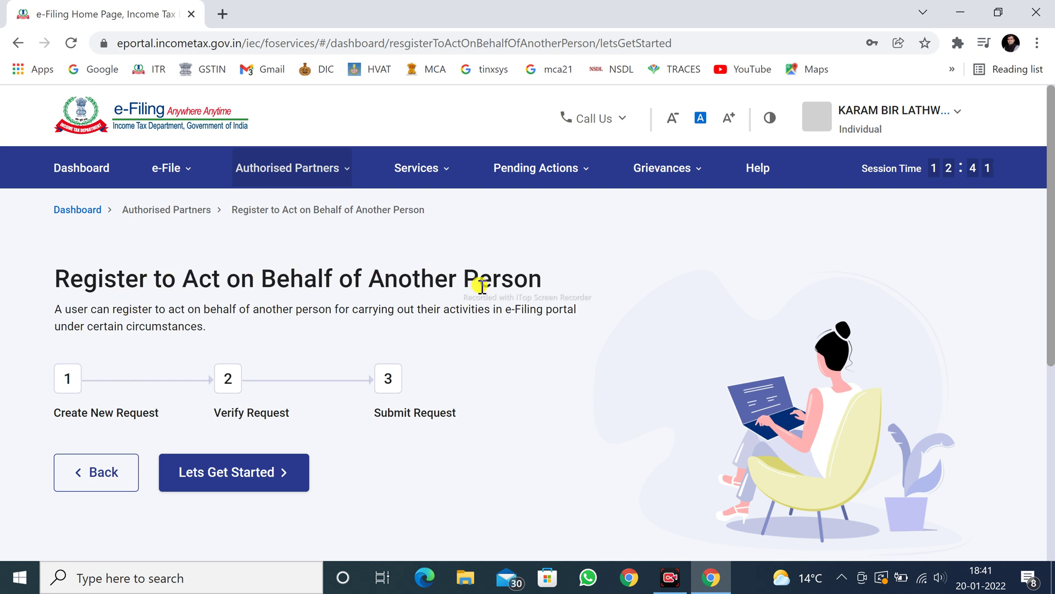
left_click_drag(367, 275, 551, 267)
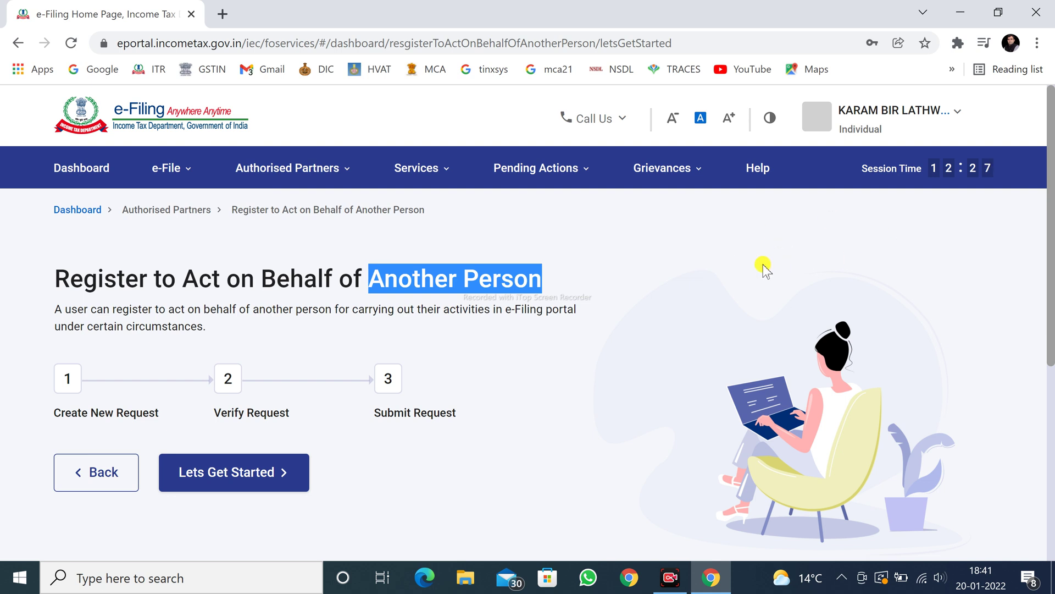
mouse_move(280, 170)
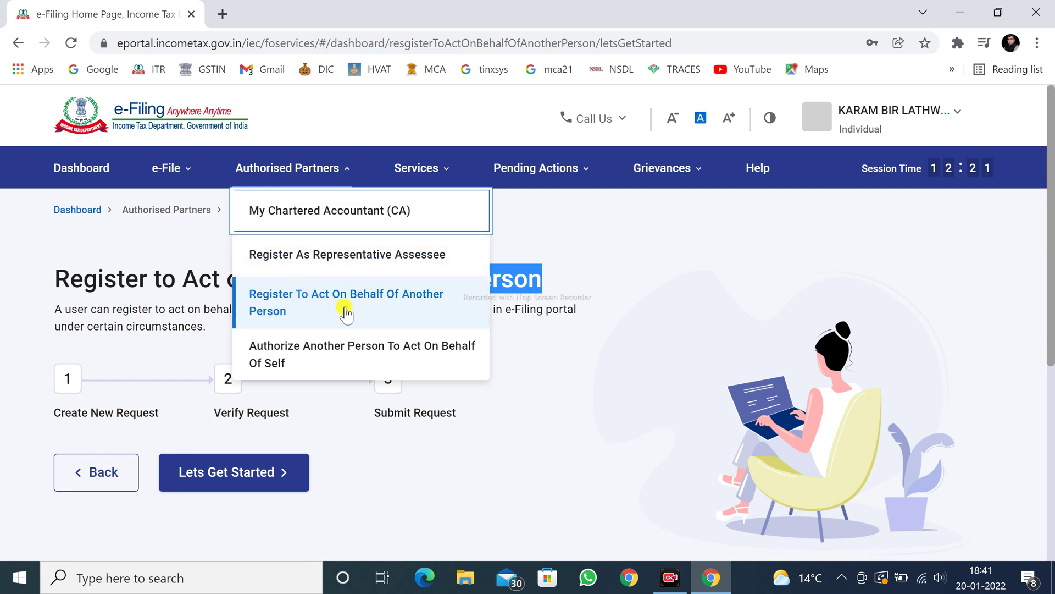
left_click(371, 304)
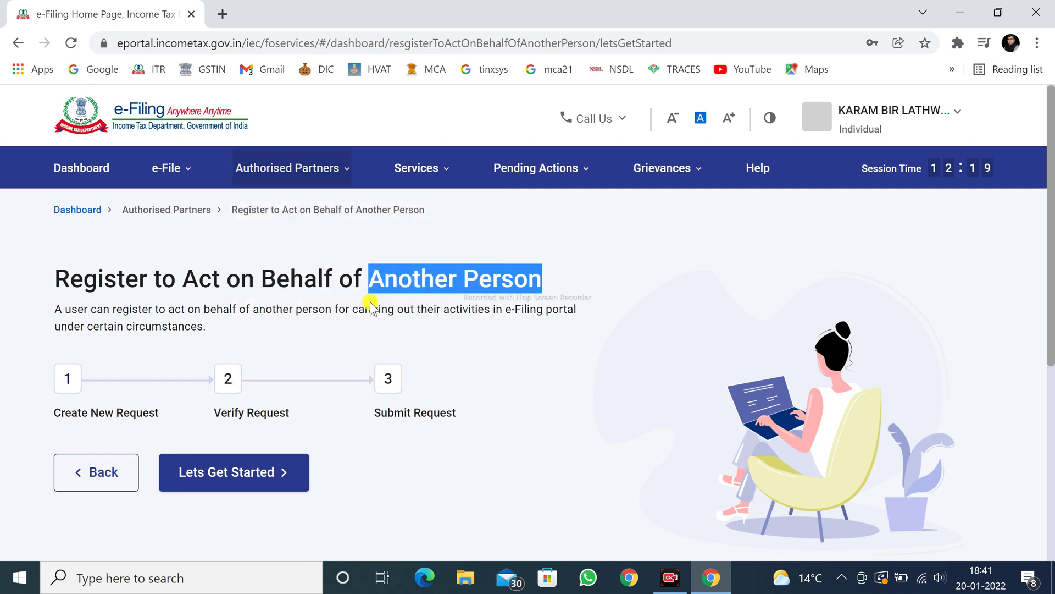
left_click(334, 184)
left_click_drag(1050, 239, 1050, 341)
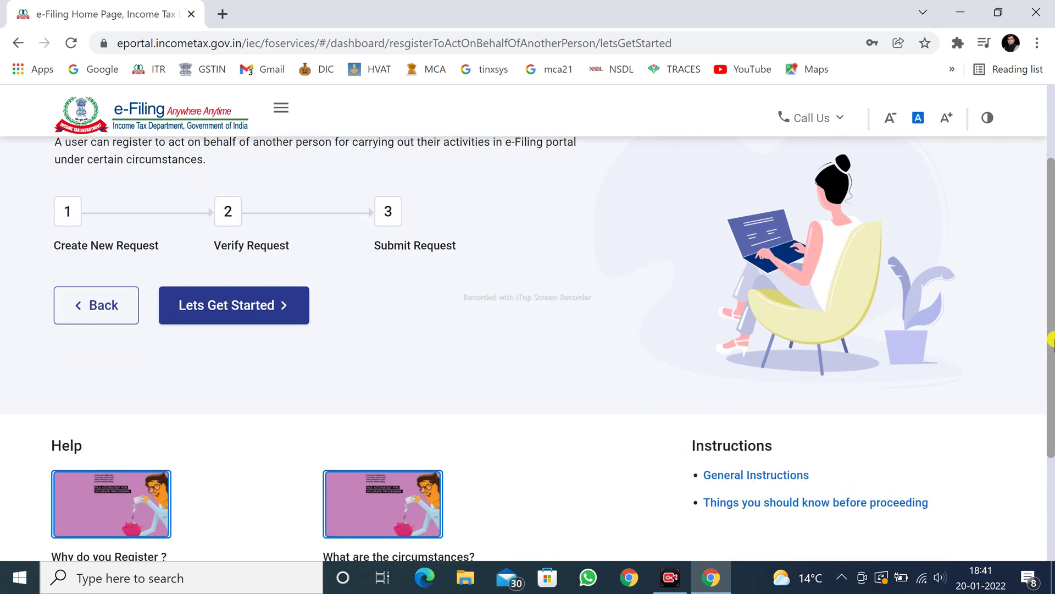
scroll(1050, 340, "down", 1)
left_click(757, 410)
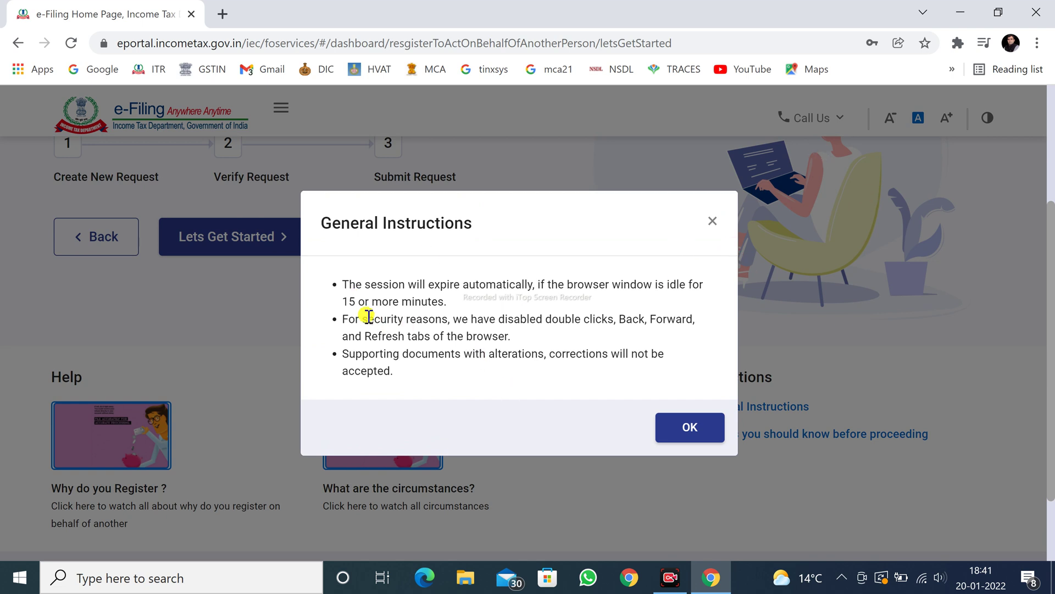
left_click_drag(342, 302, 532, 288)
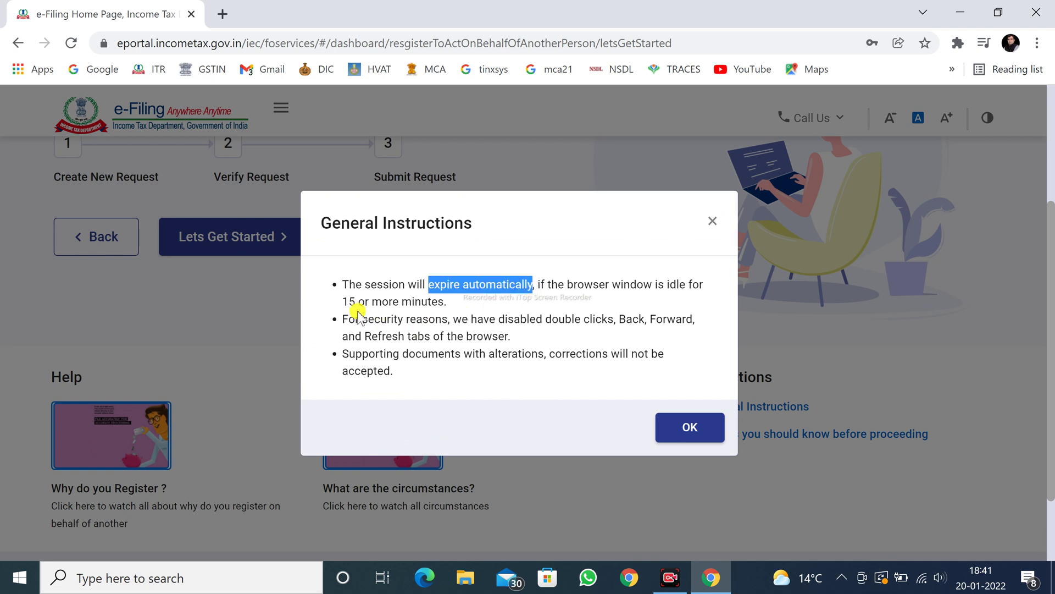
left_click_drag(355, 319, 450, 320)
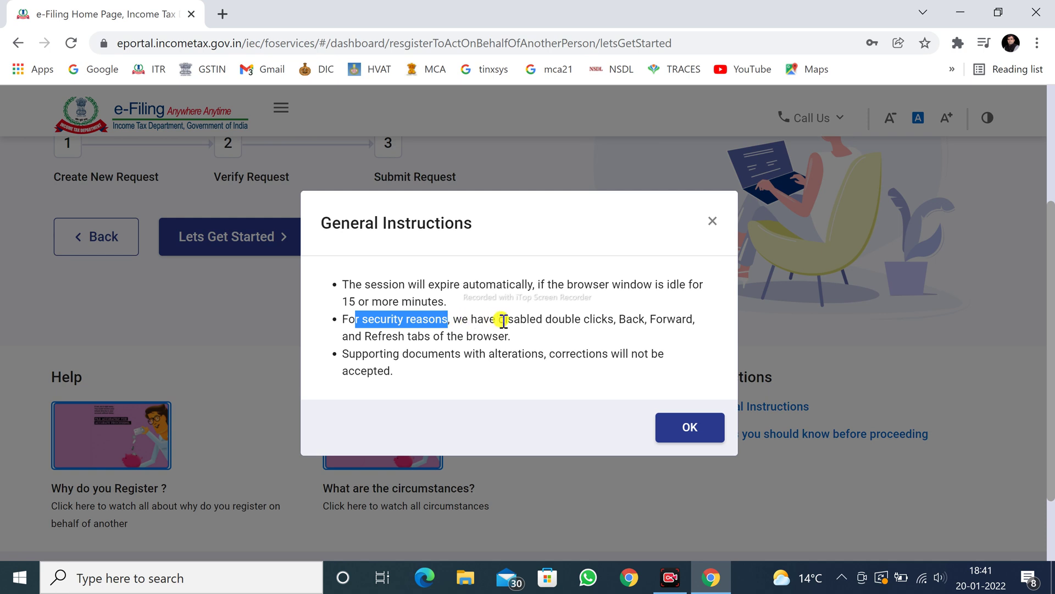
left_click_drag(503, 321, 538, 349)
left_click(606, 326)
left_click(432, 337)
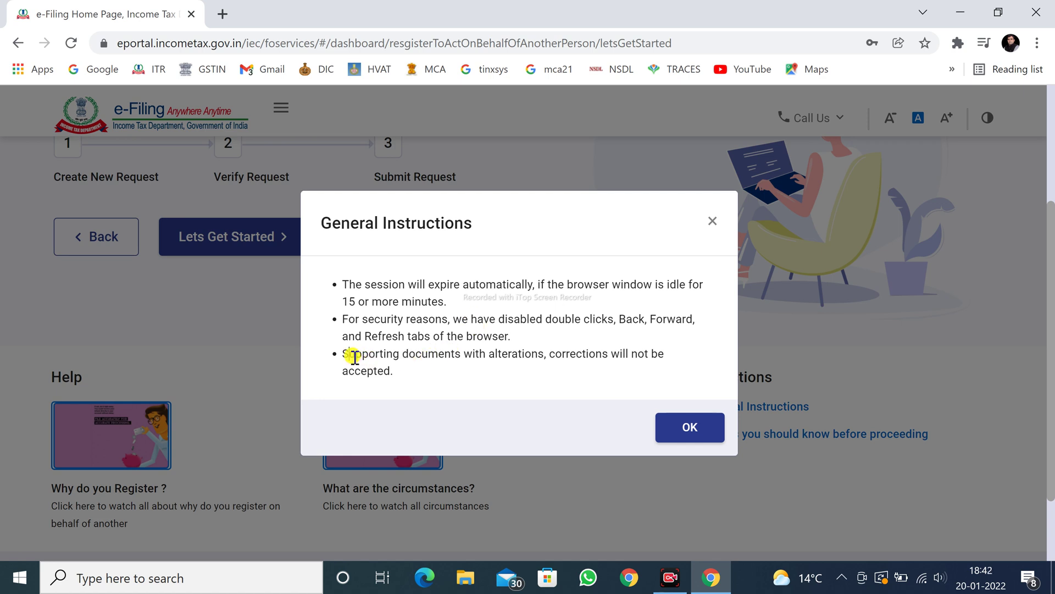
left_click_drag(349, 354, 653, 364)
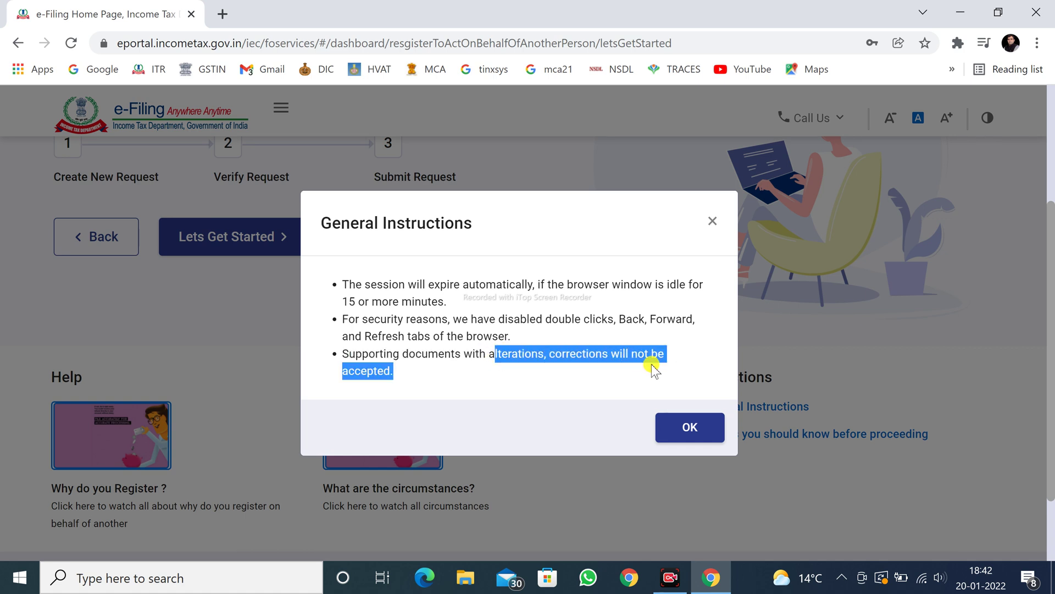
left_click(488, 383)
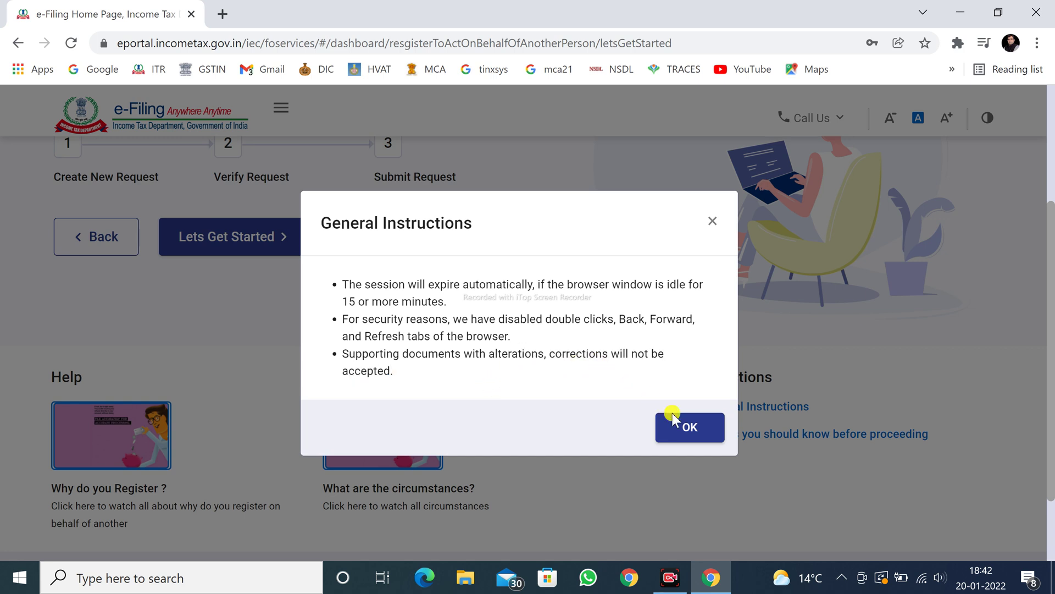
left_click(681, 429)
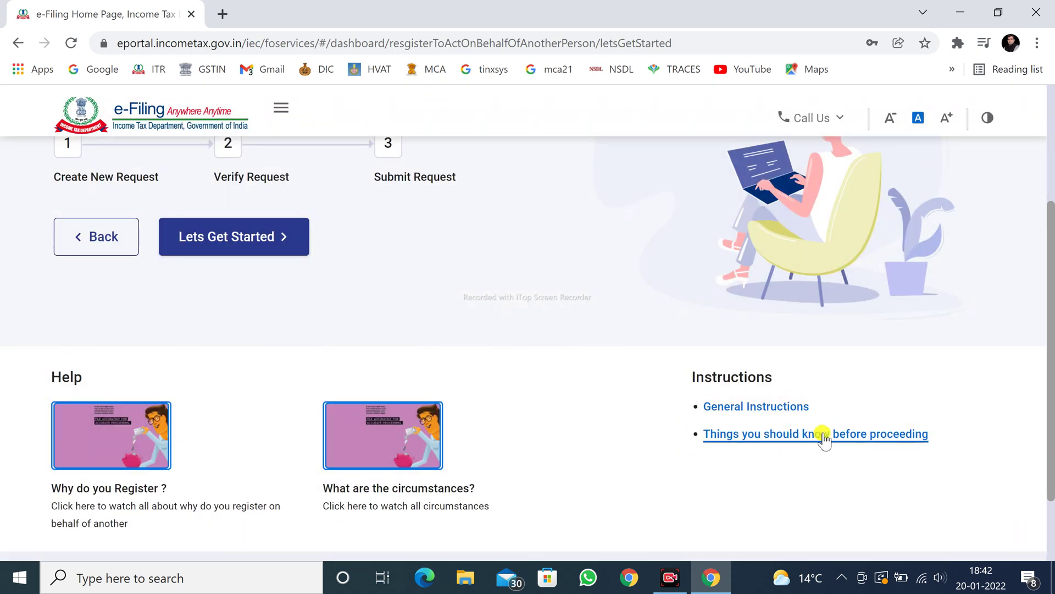
Show the Documents to be uploaded list, scrolled to the Discontinued or Closed Business requirements.
left_click(850, 436)
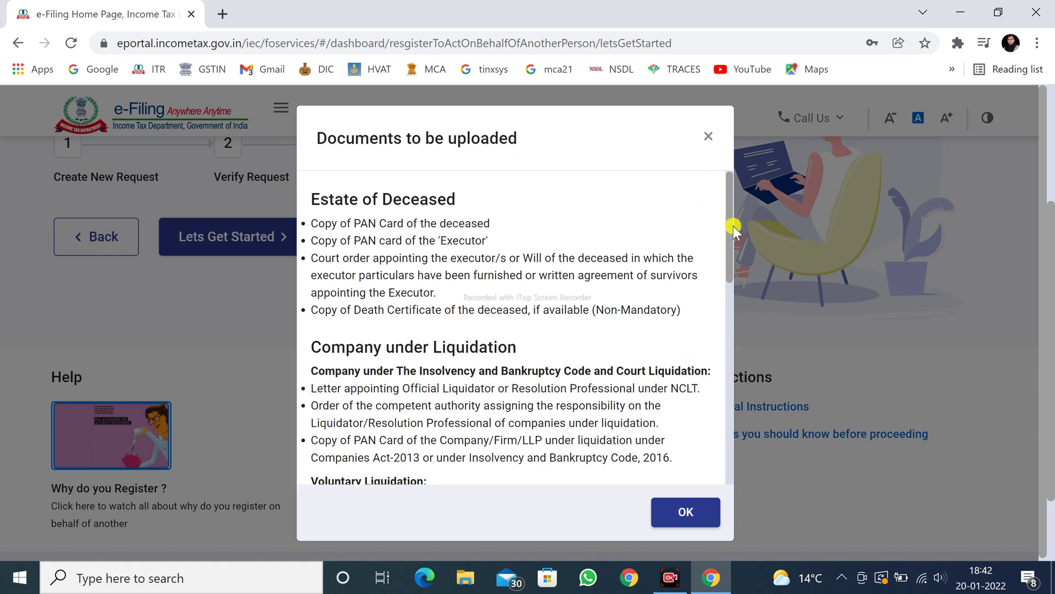
left_click_drag(732, 269, 733, 335)
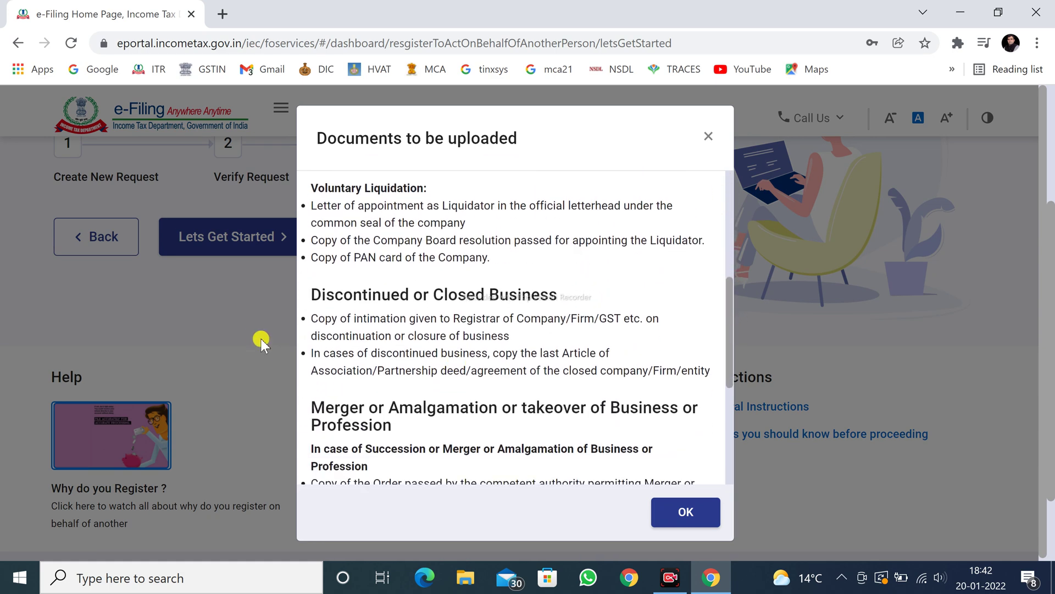
left_click_drag(311, 297, 560, 297)
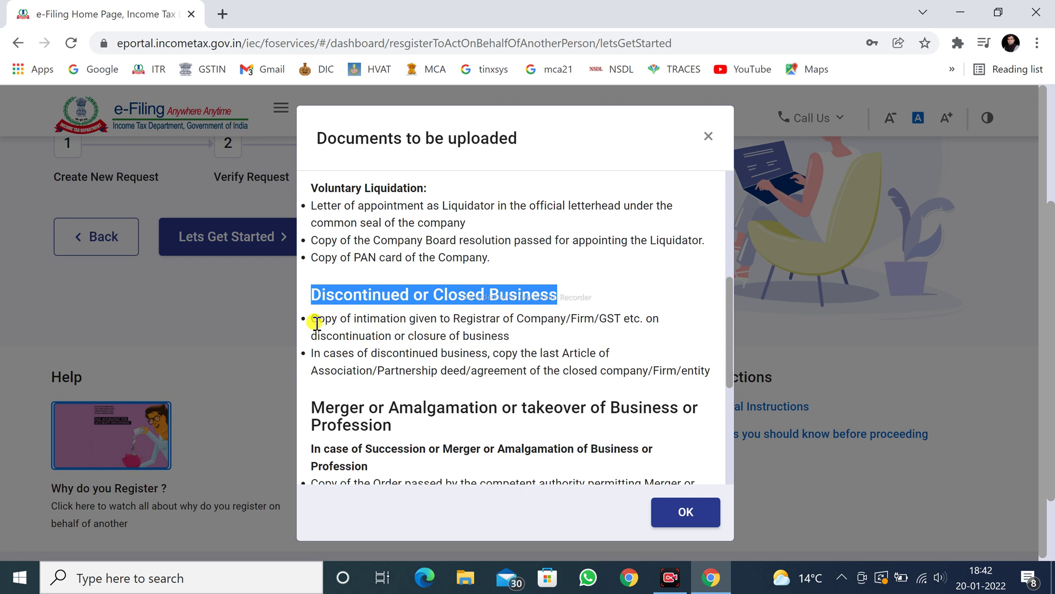
Highlight the Registrar/GST closure intimation and discontinued business requirements.
left_click_drag(318, 323, 567, 319)
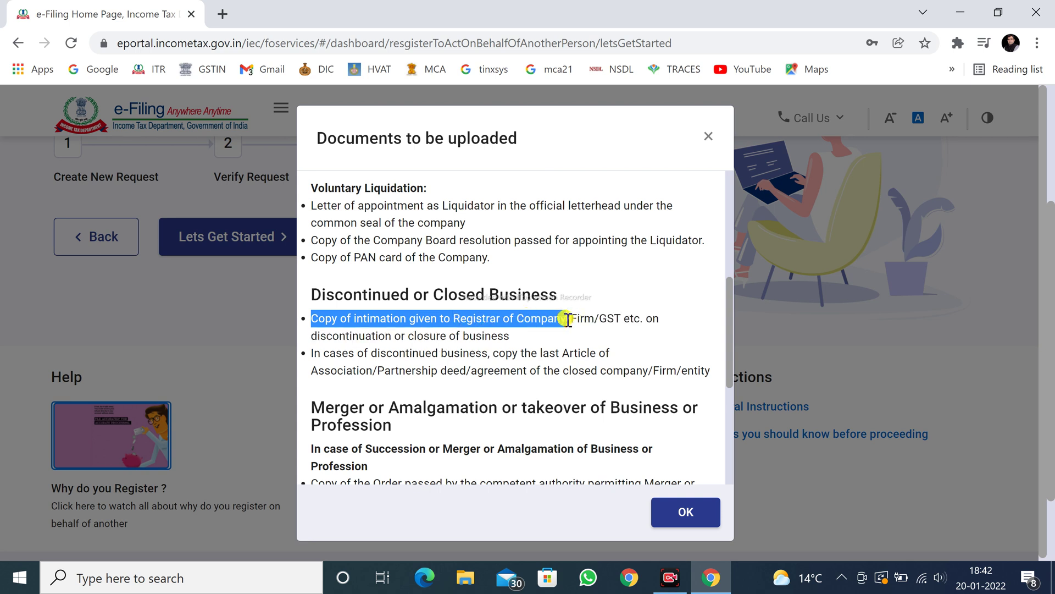
left_click_drag(567, 319, 598, 319)
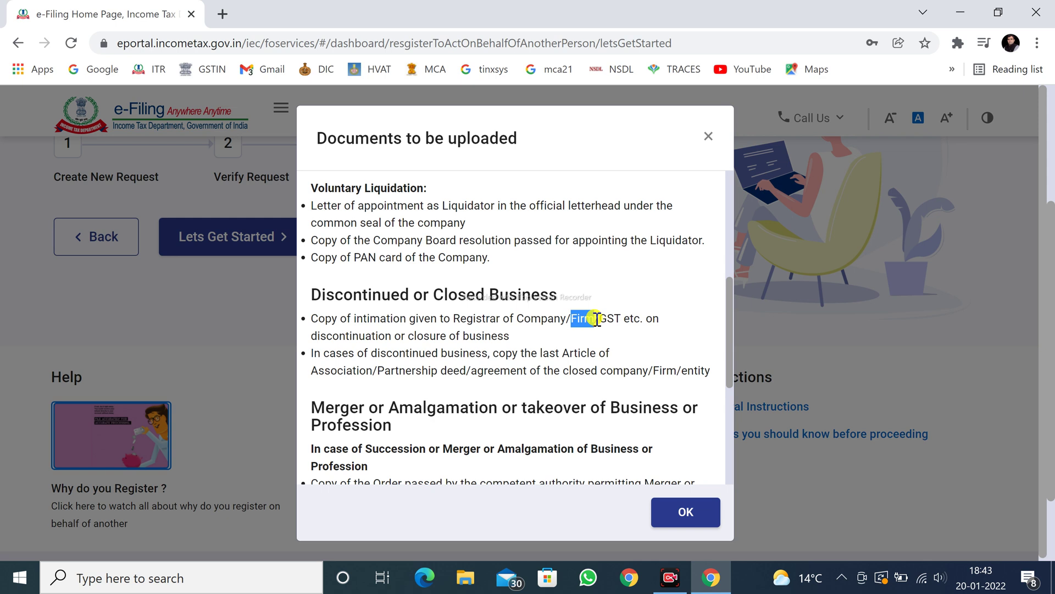
left_click(572, 319)
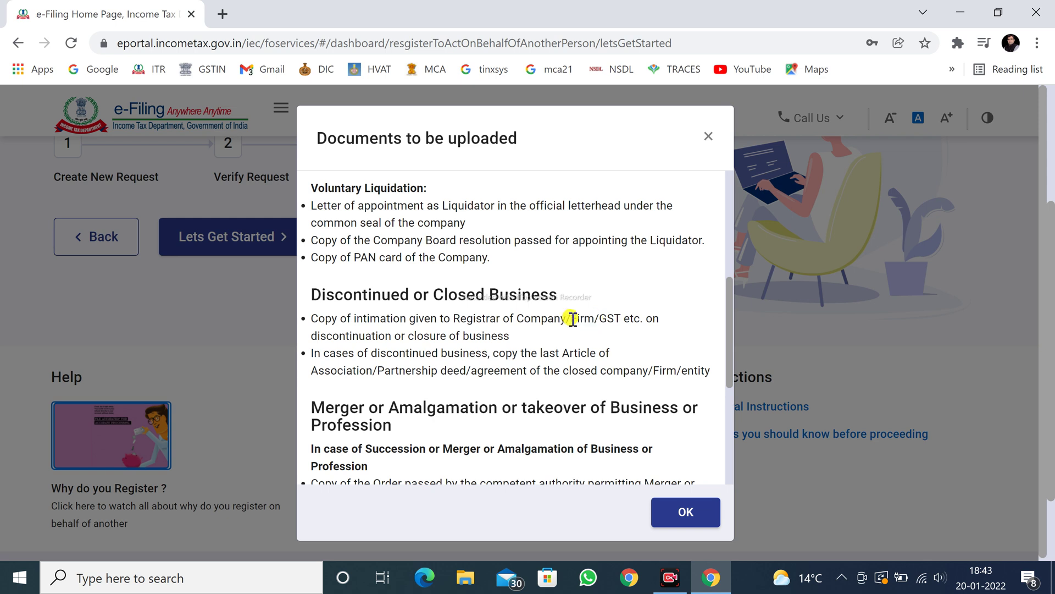
left_click_drag(601, 319, 635, 319)
left_click_drag(313, 335, 509, 333)
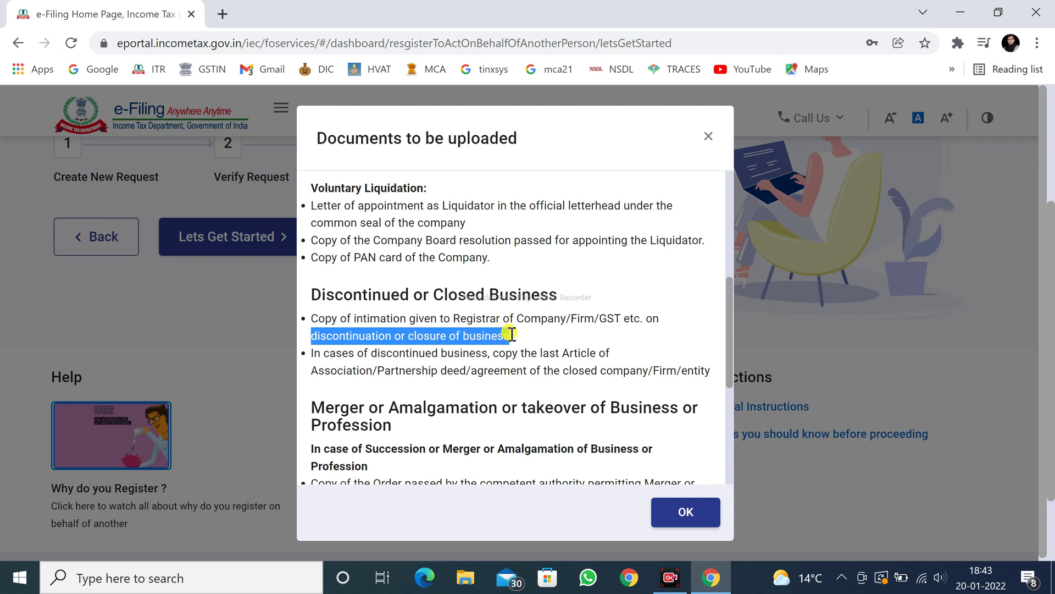
left_click(462, 336)
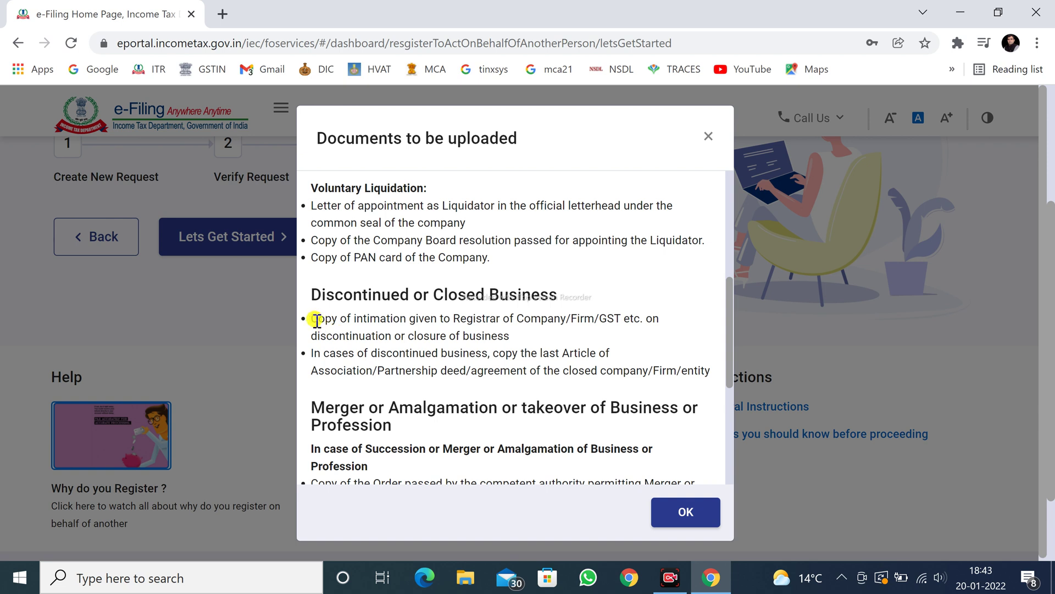
left_click_drag(312, 320, 517, 337)
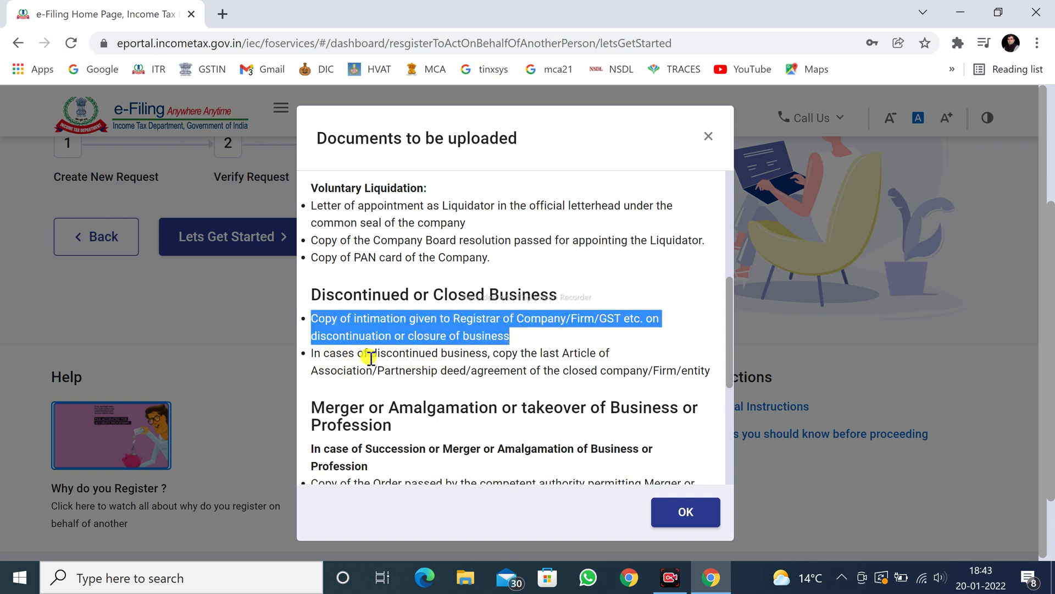
left_click_drag(378, 354, 468, 372)
left_click(379, 374)
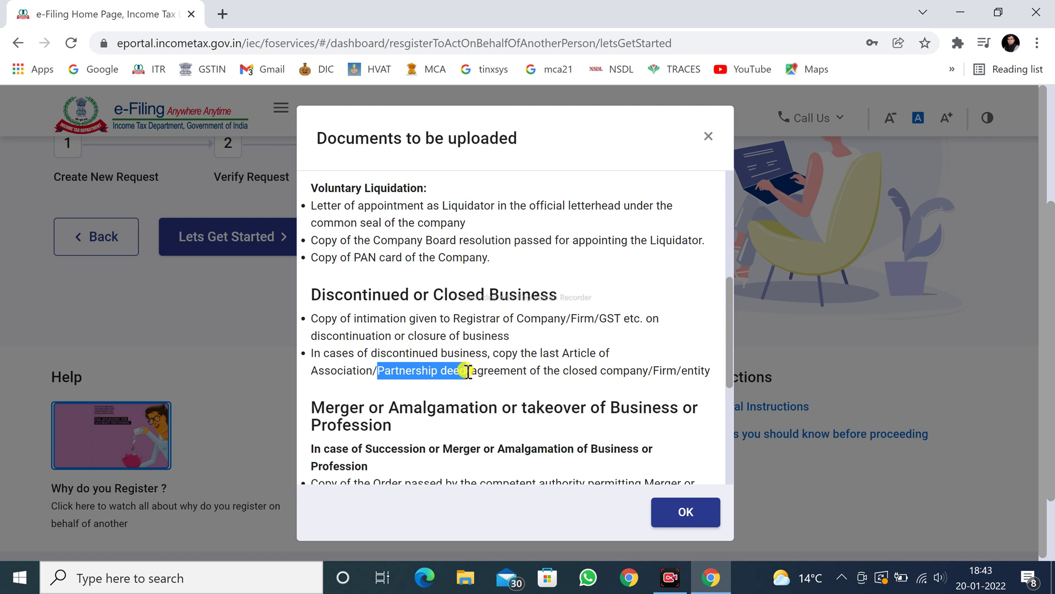
Review the partnership deed and Article of Association requirements, then close the documents list.
left_click_drag(472, 371, 713, 379)
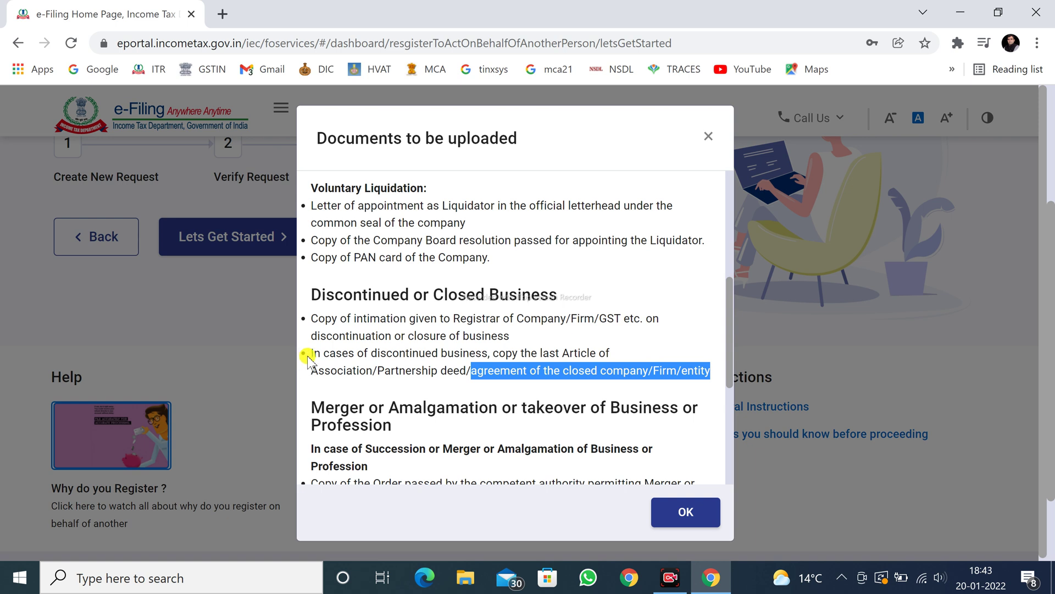
left_click_drag(310, 352, 712, 371)
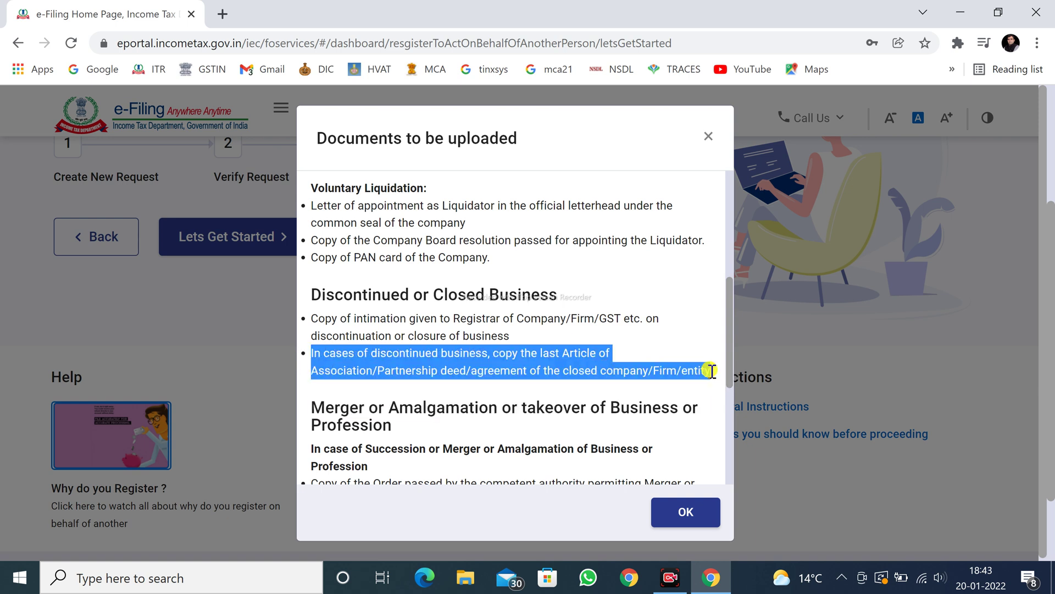
left_click(314, 318)
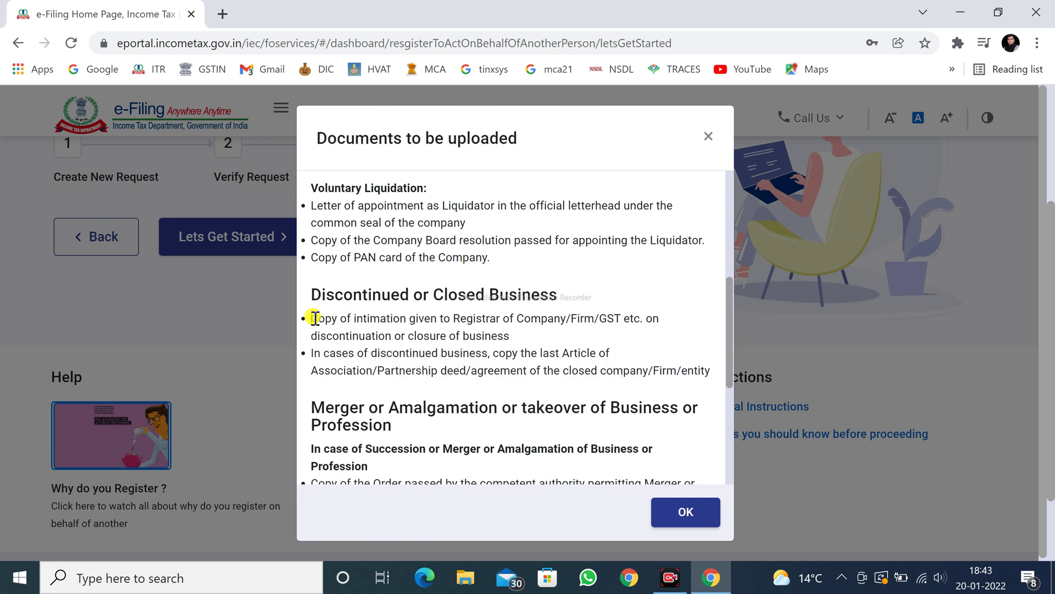
left_click_drag(315, 318, 516, 337)
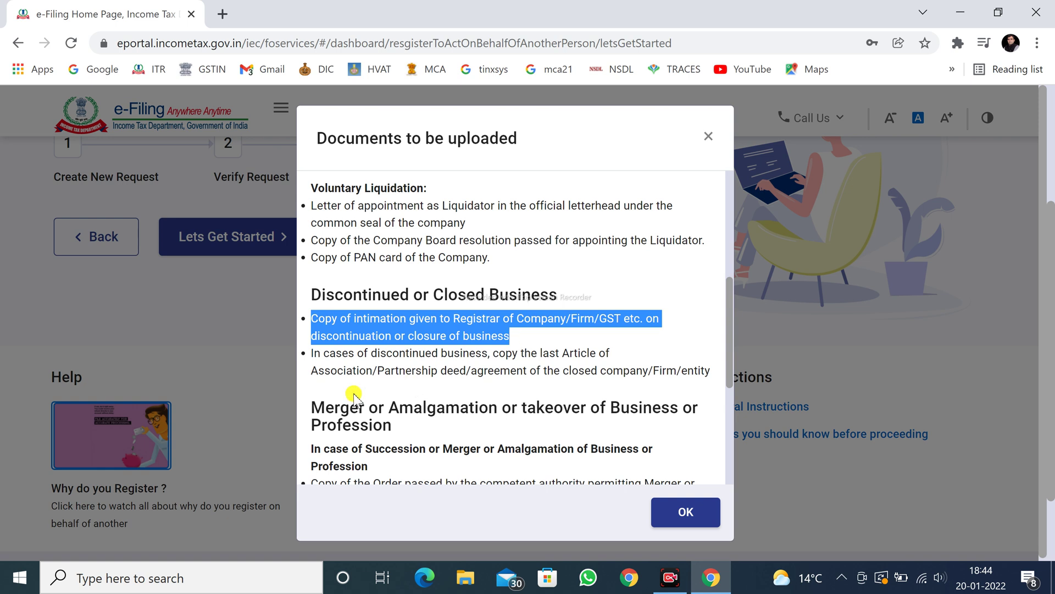
left_click_drag(311, 353, 710, 373)
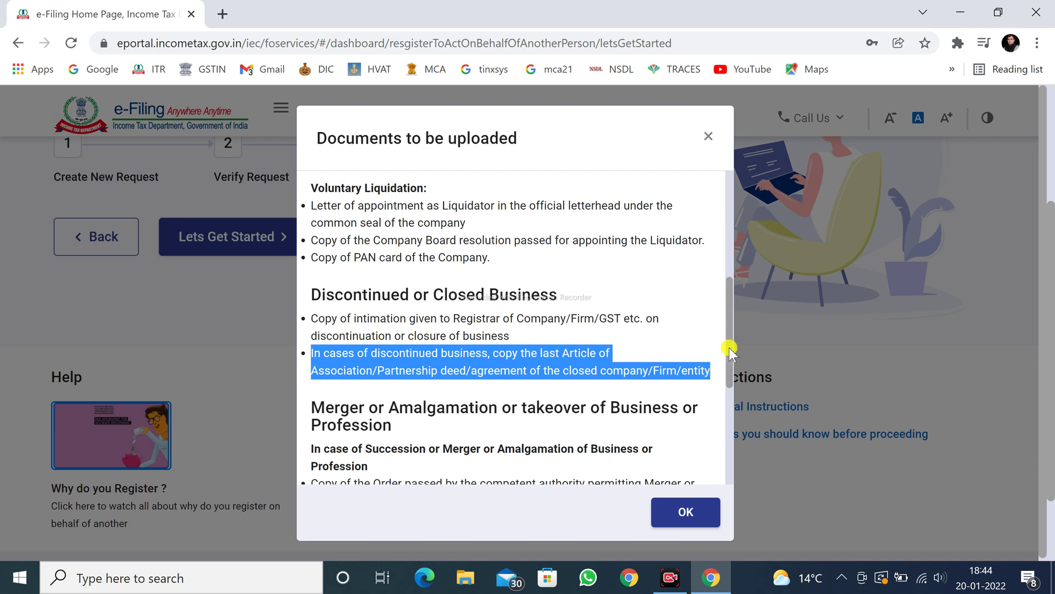
left_click(690, 511)
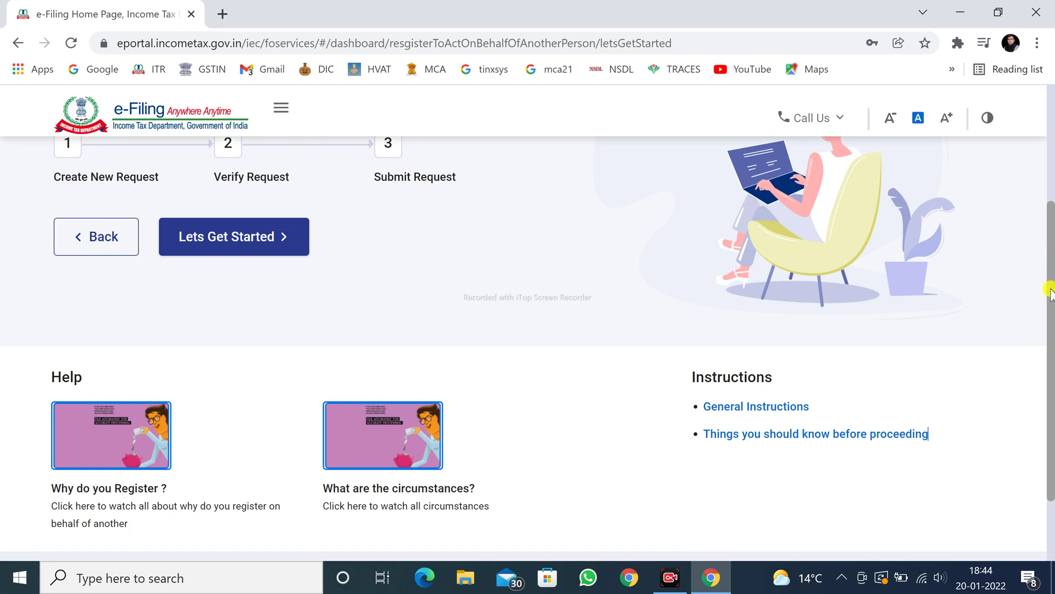
Start the registration with Lets Get Started and begin a new request from View Request.
scroll(1049, 240, "up", 1)
scroll(1050, 239, "up", 3)
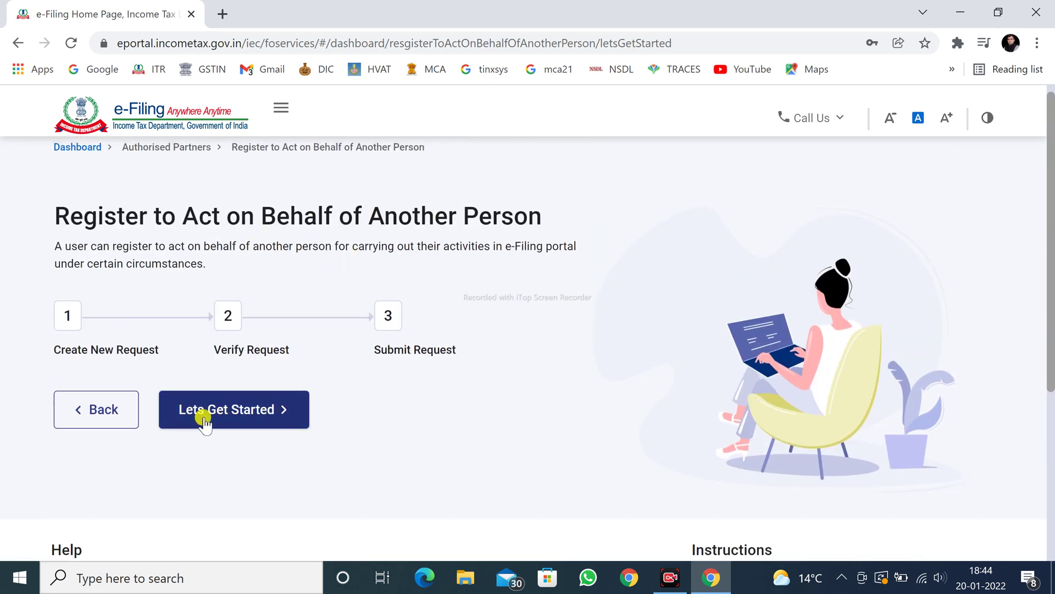
left_click(227, 416)
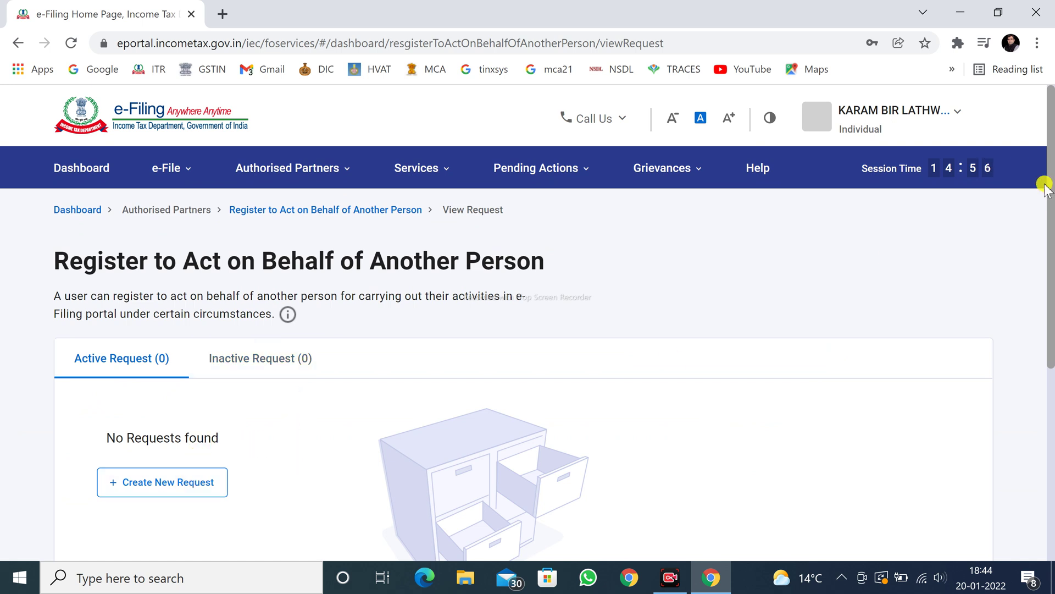
scroll(1049, 187, "down", 1)
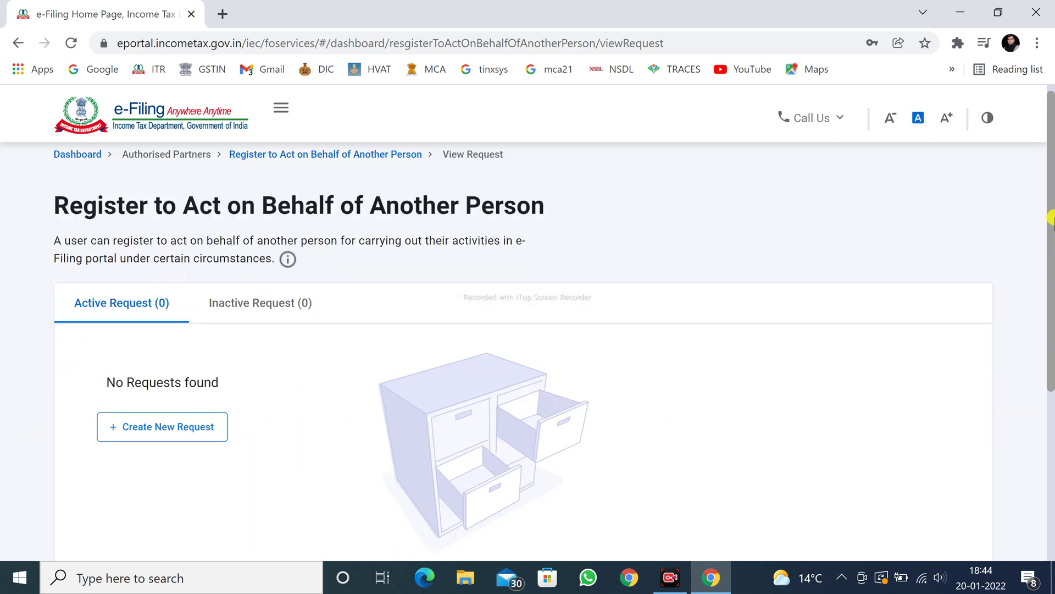
left_click(179, 428)
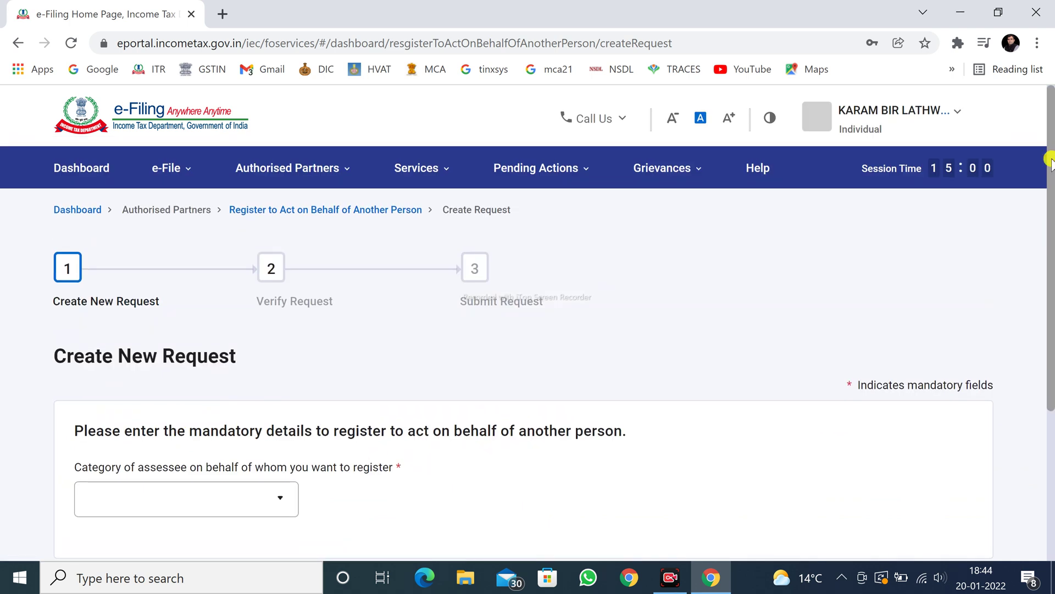
scroll(1050, 165, "down", 2)
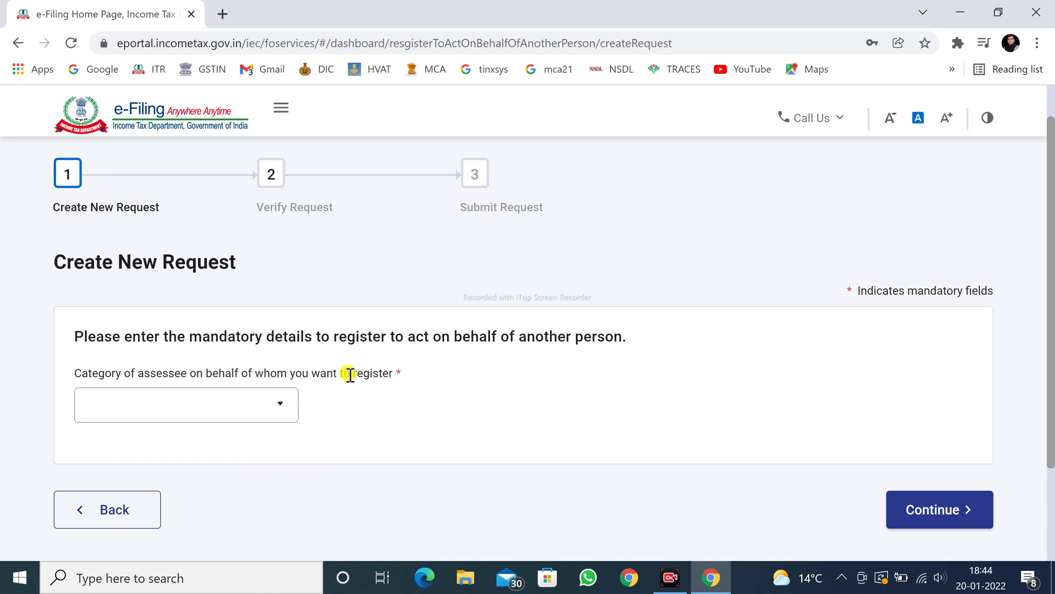
Set Category of assessee to Discontinued or closed Business.
left_click(288, 415)
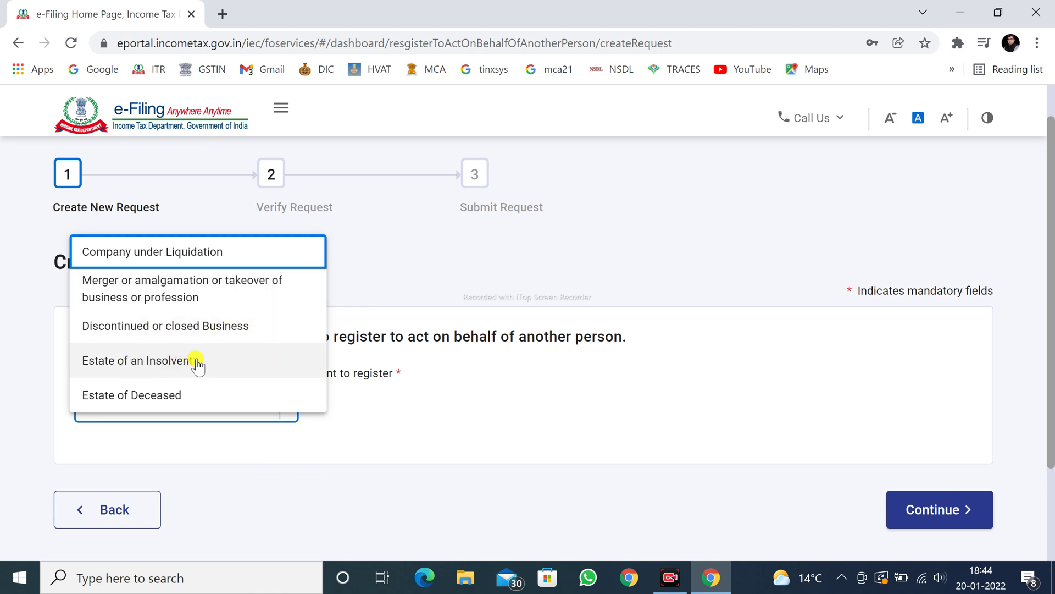
left_click(114, 328)
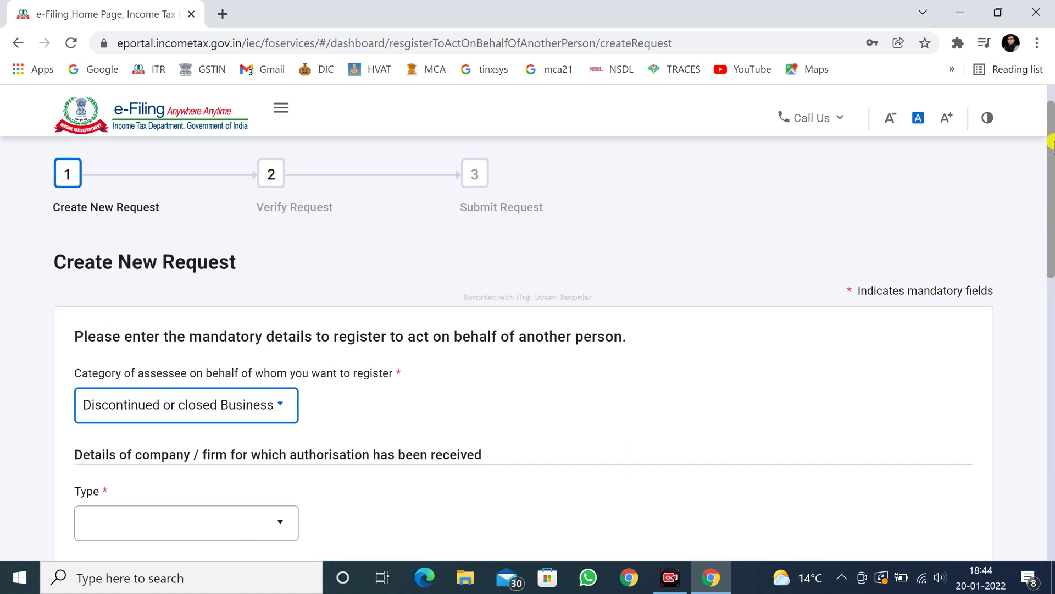
scroll(1051, 134, "down", 4)
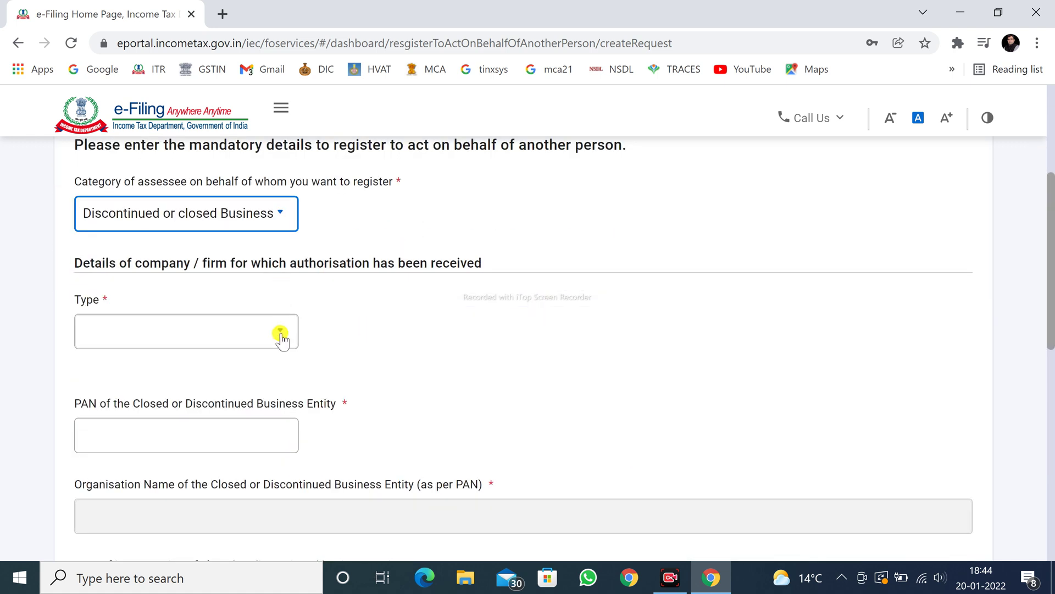
Set the business Type to Closed Business and place the cursor in the PAN field.
left_click(287, 333)
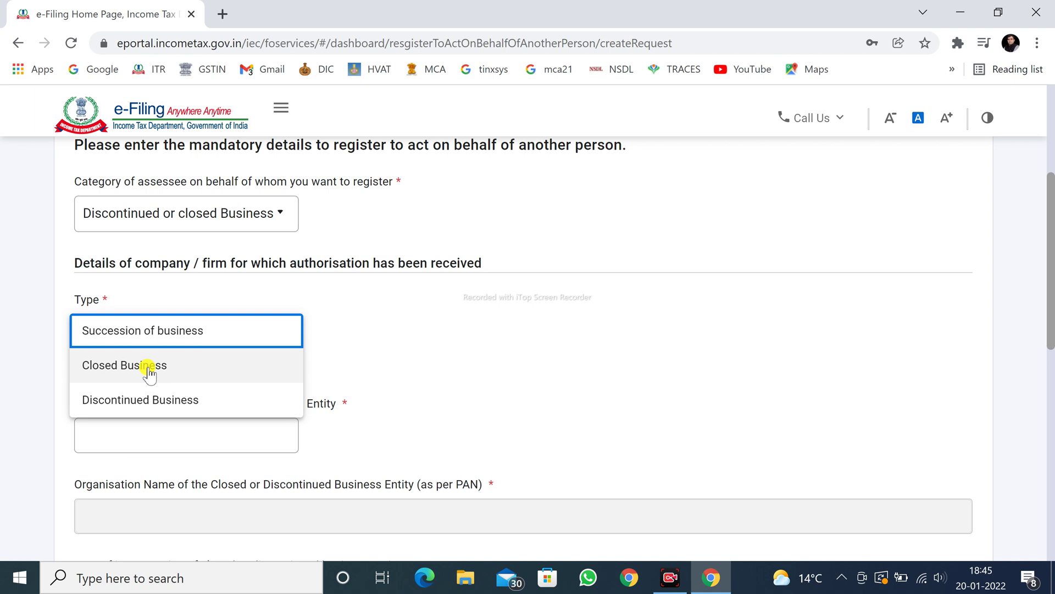
left_click(144, 369)
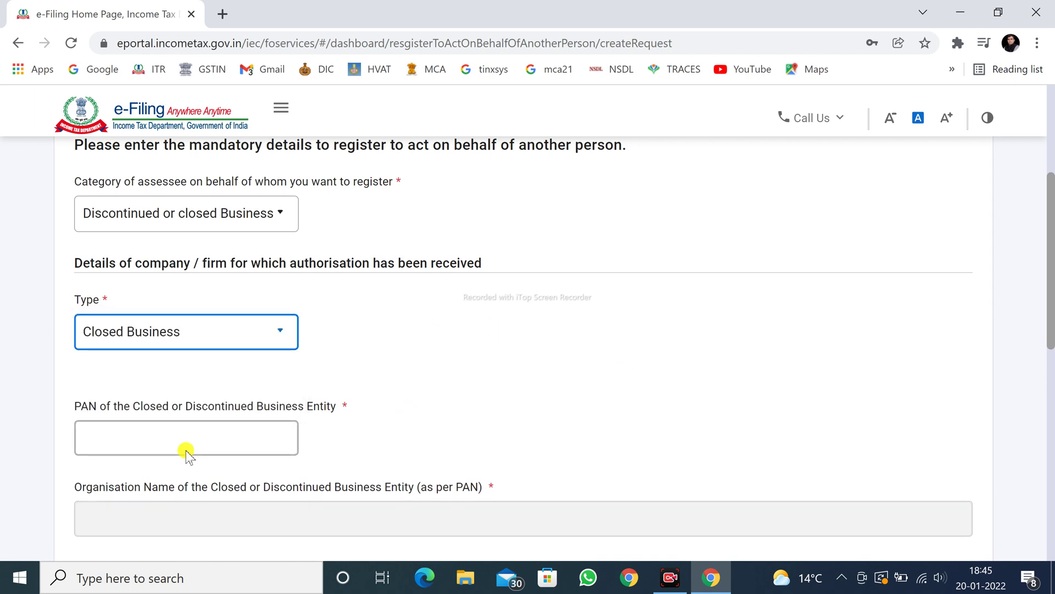
left_click(195, 432)
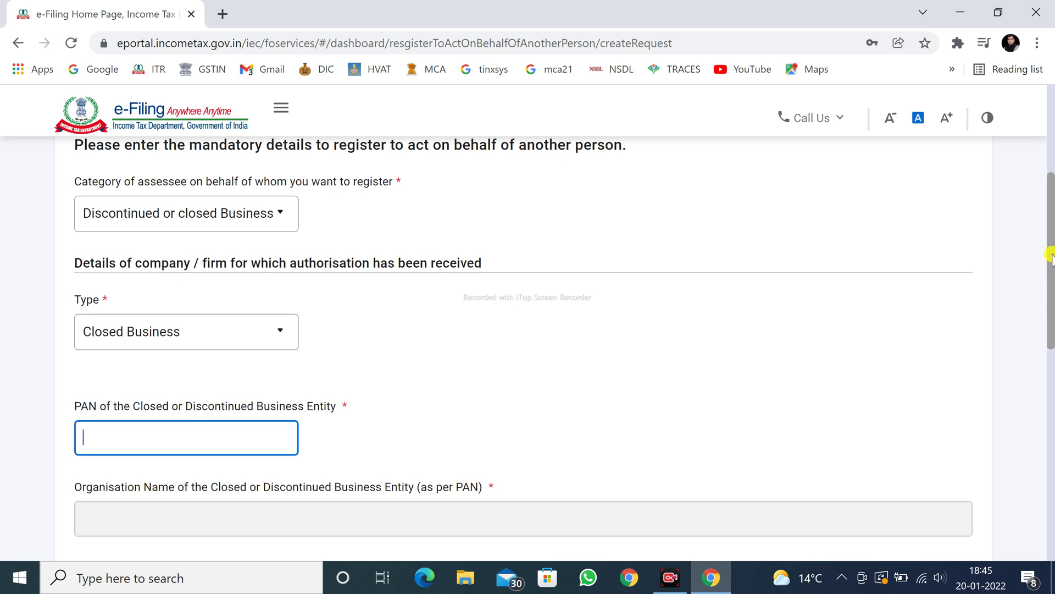
left_click_drag(1051, 267, 1051, 315)
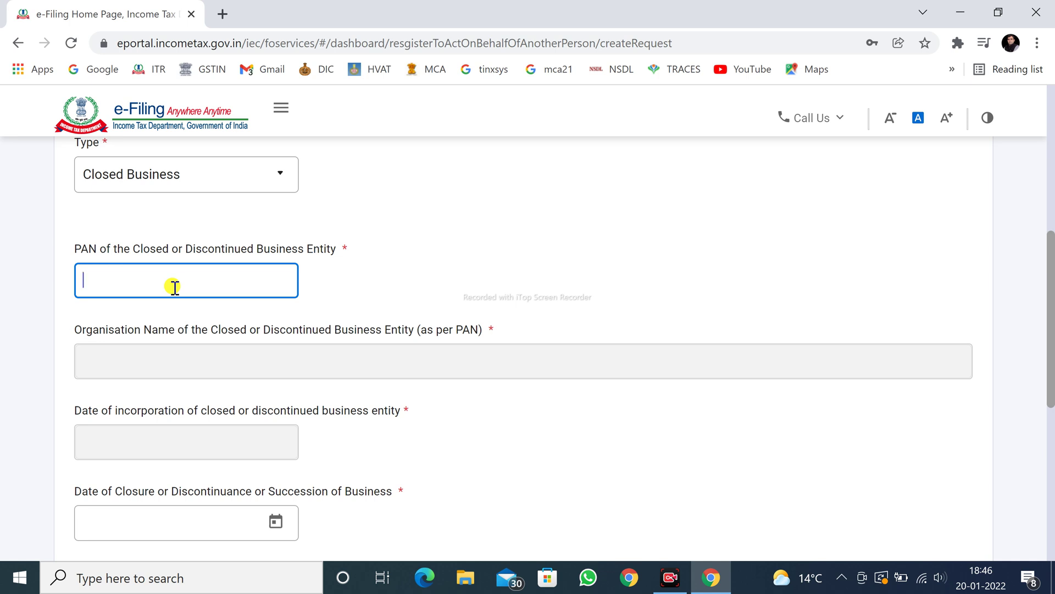
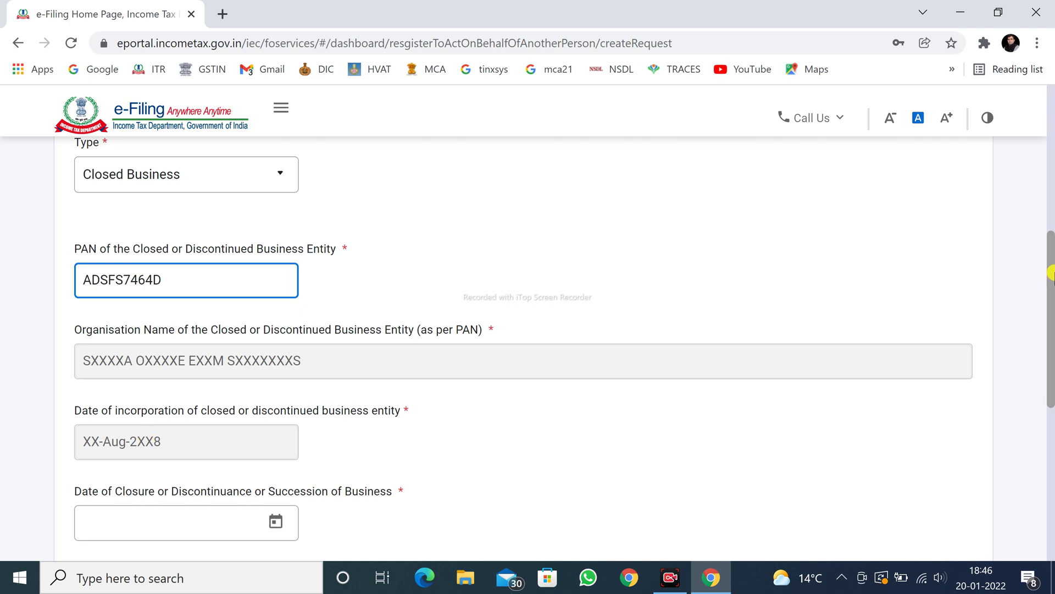
Enter the closed business's PAN so its organisation name and incorporation date auto-fill.
left_click_drag(1051, 272, 1051, 334)
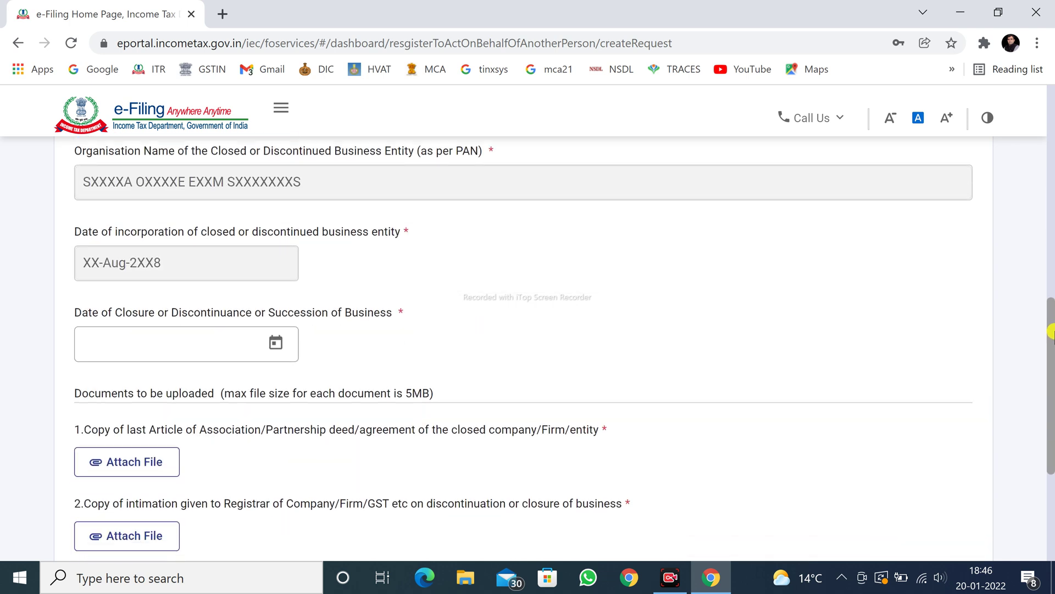
left_click(251, 346)
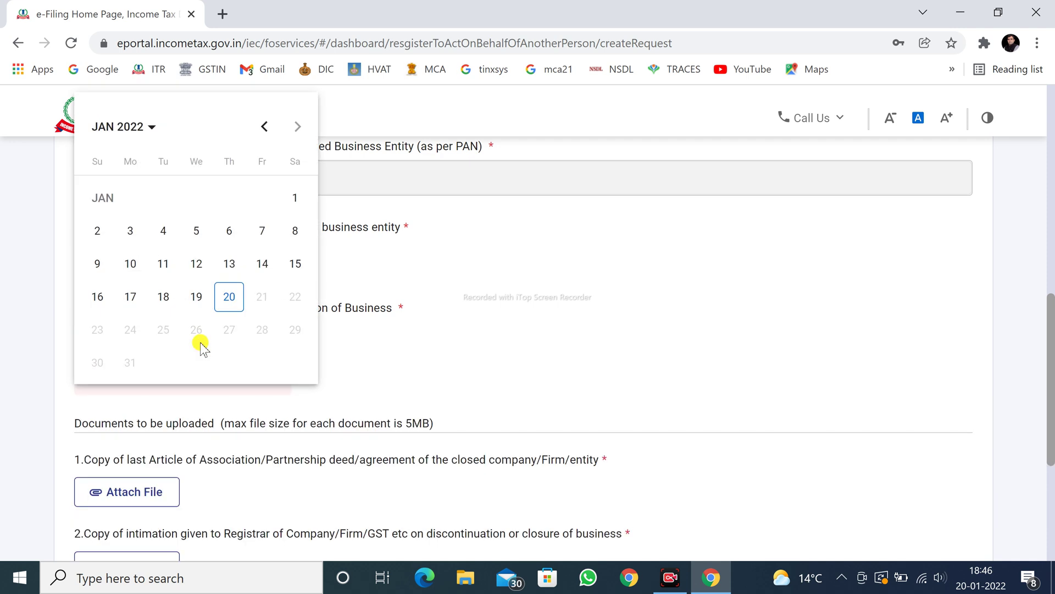
left_click(358, 354)
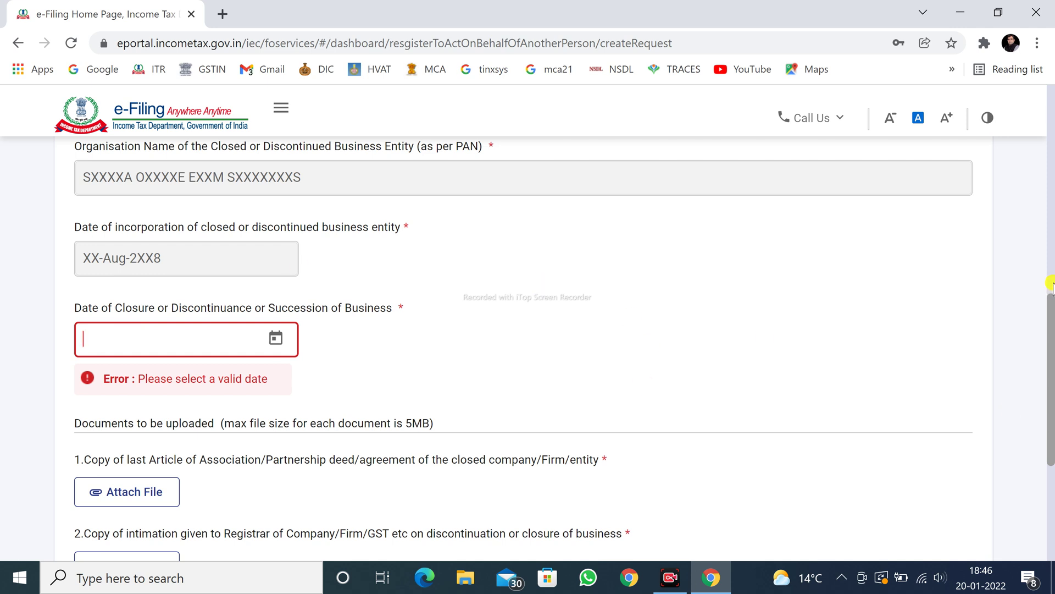
scroll(1048, 282, "down", 3)
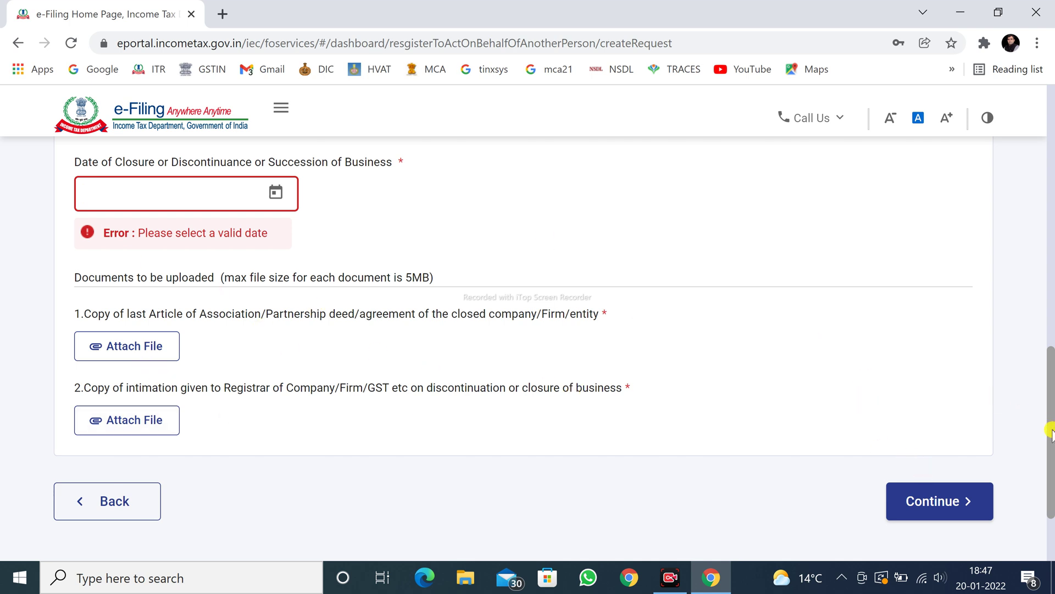
left_click_drag(1050, 431, 1051, 324)
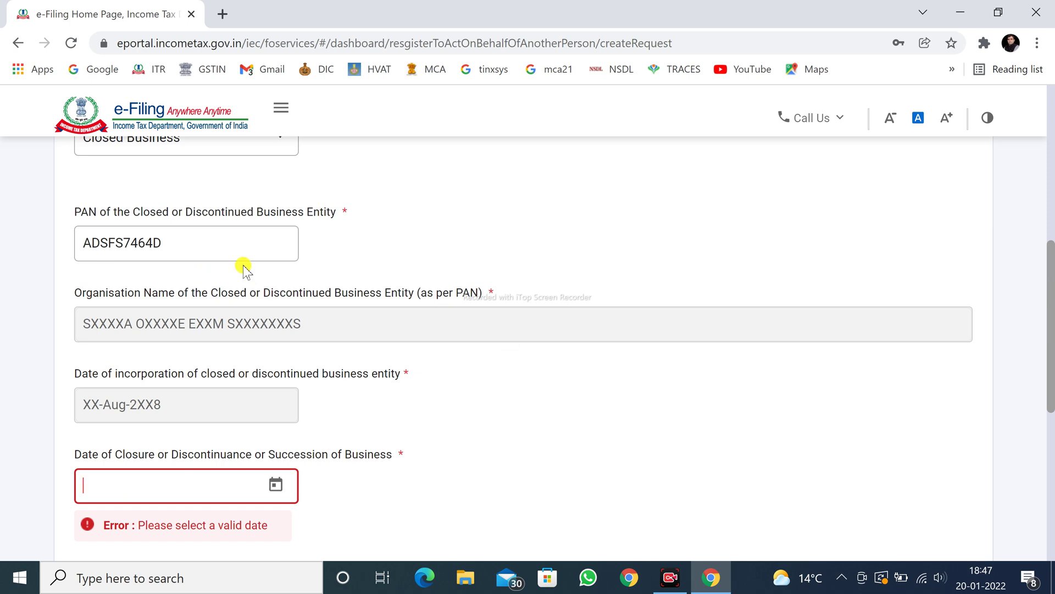
Replace the PAN with a different one, then erase it, leaving the PAN field empty.
left_click(225, 247)
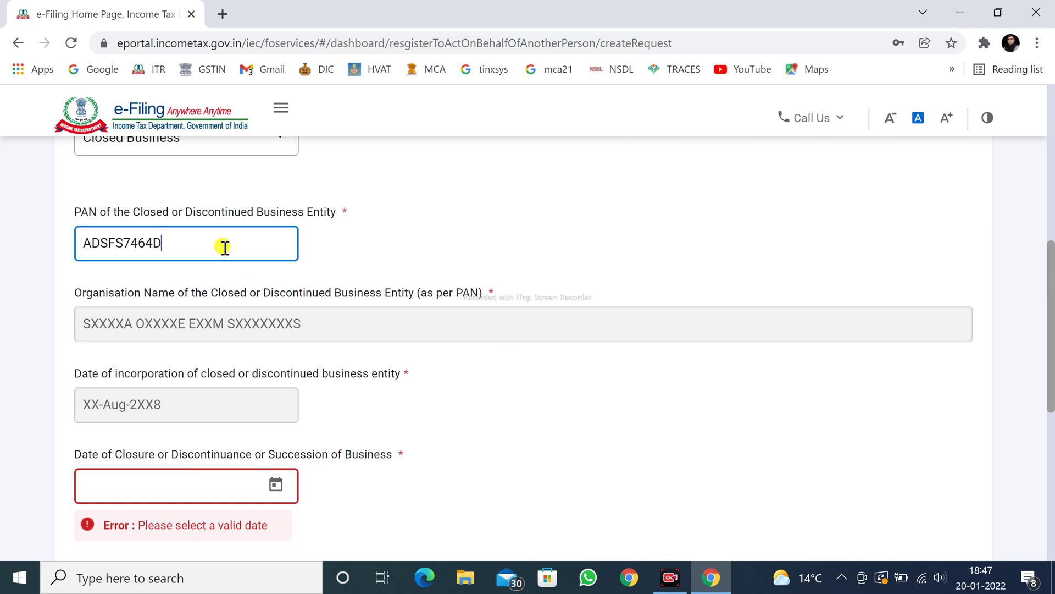
key("BackSpace")
key("BackSpace")
key("BackSpace")
key("BackSpace")
key("BackSpace")
key("BackSpace")
key("BackSpace")
key("BackSpace")
key("BackSpace")
key("BackSpace")
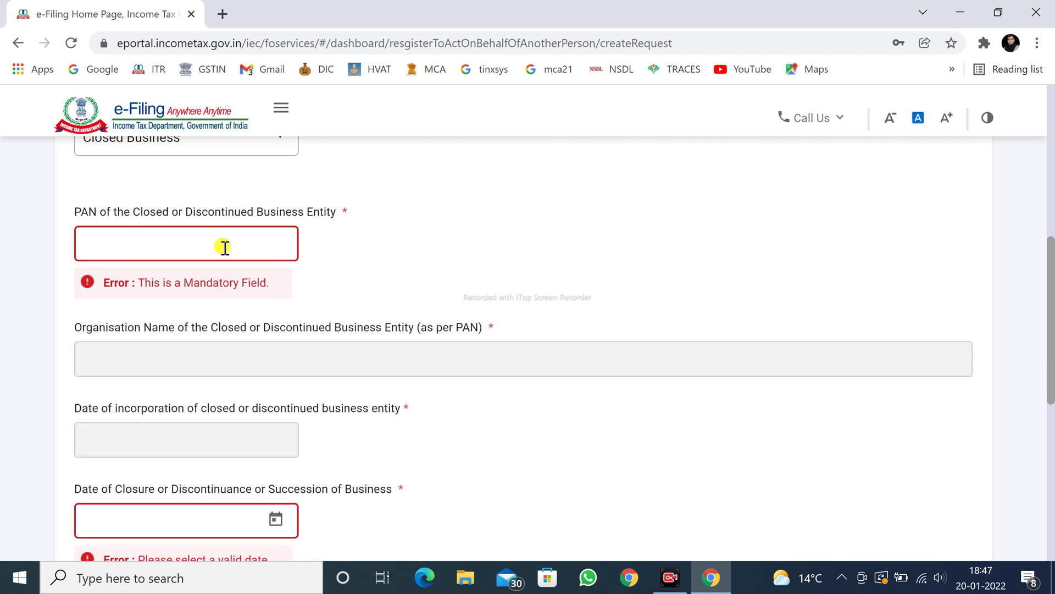
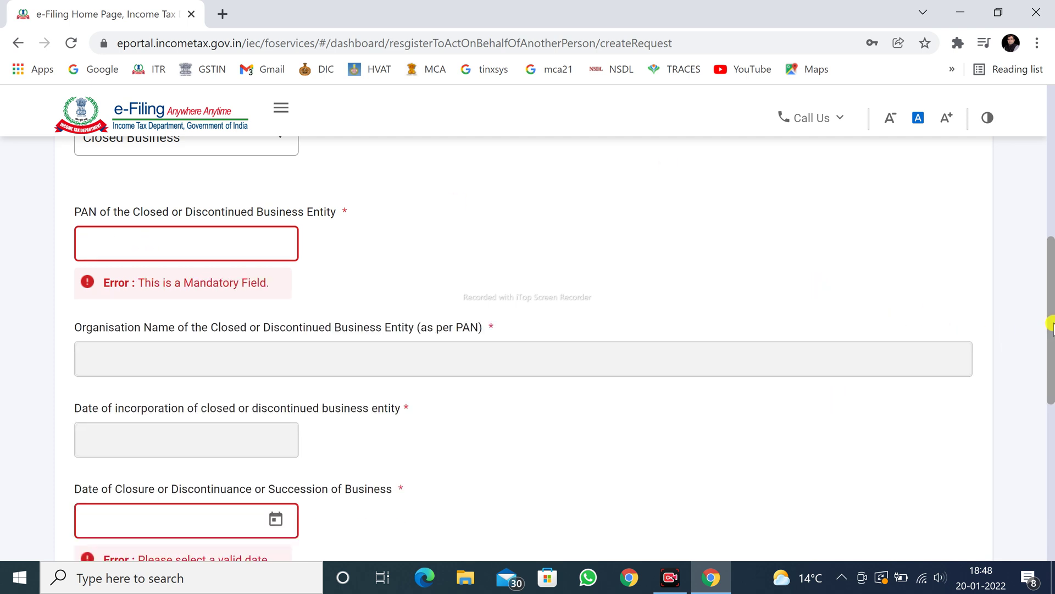
scroll(1051, 352, "down", 1)
scroll(1051, 366, "down", 6)
scroll(1051, 159, "up", 13)
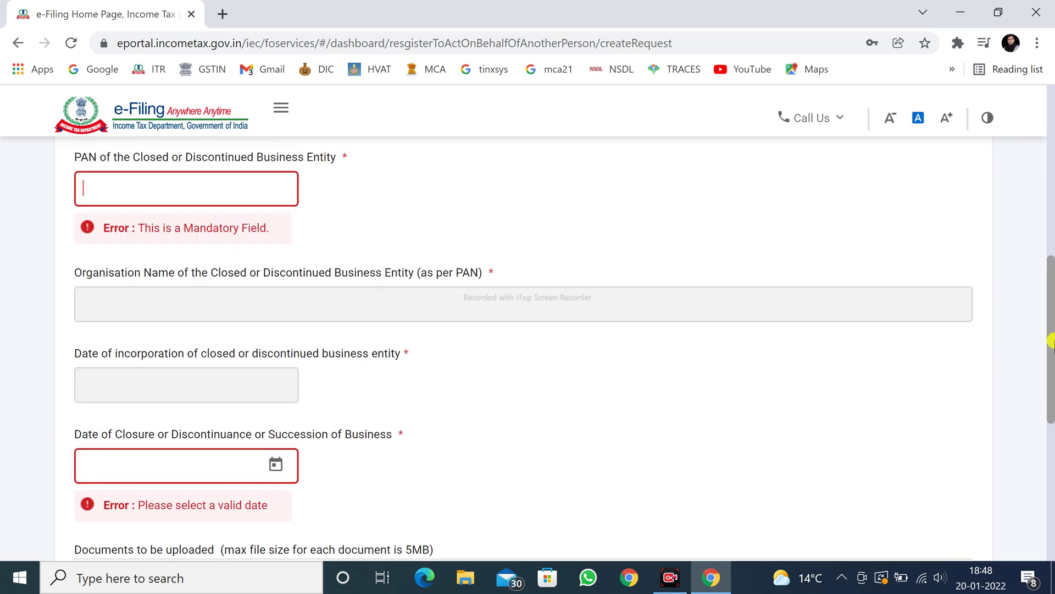
left_click_drag(1053, 159, 1054, 185)
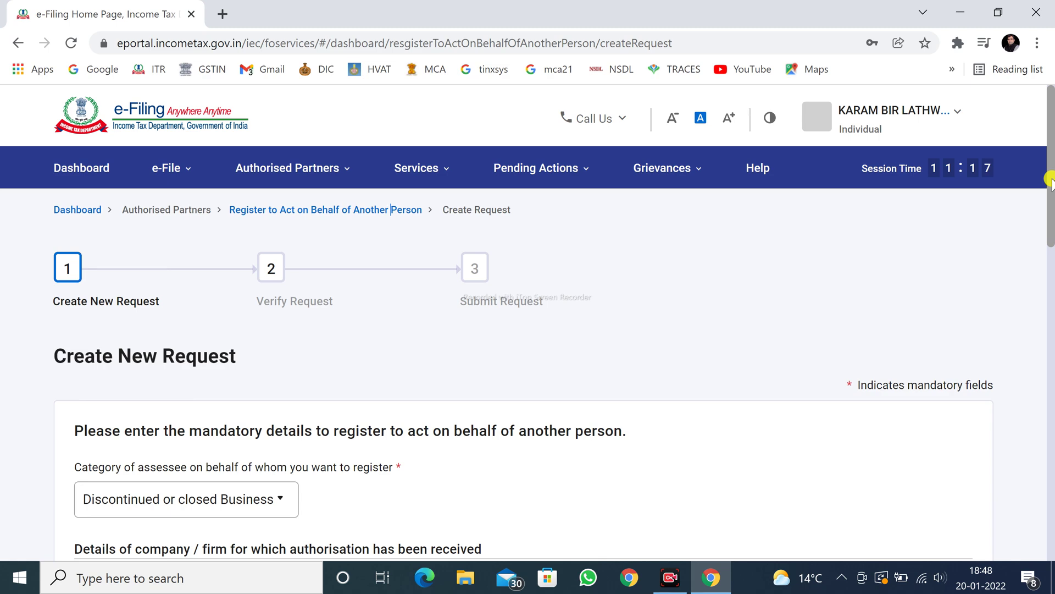
Reopen Register To Act On Behalf Of Another Person and start it, landing back on the Dashboard.
scroll(1051, 165, "down", 8)
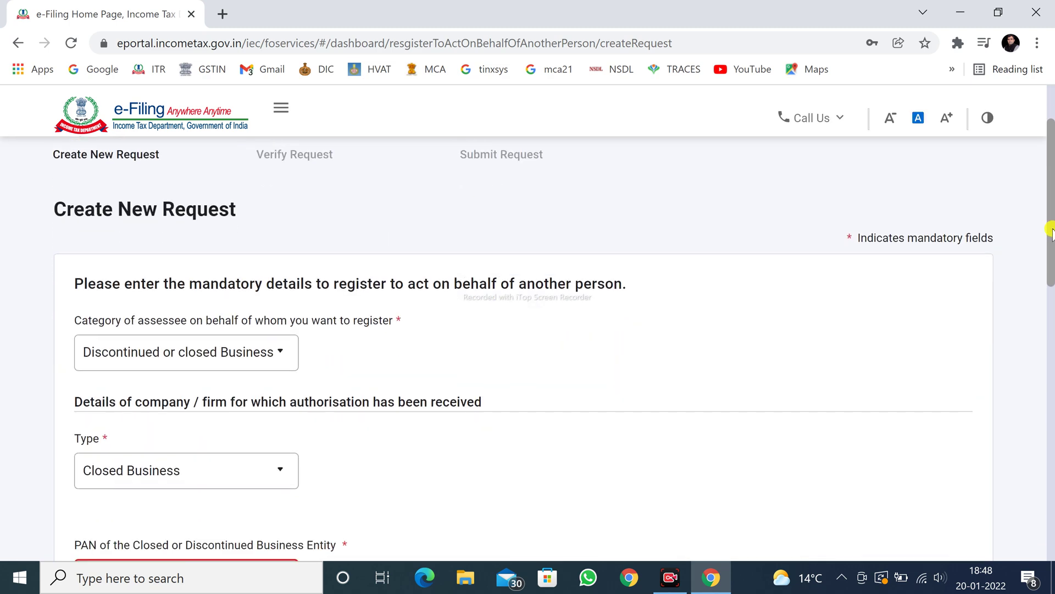
scroll(1051, 429, "up", 10)
mouse_move(302, 165)
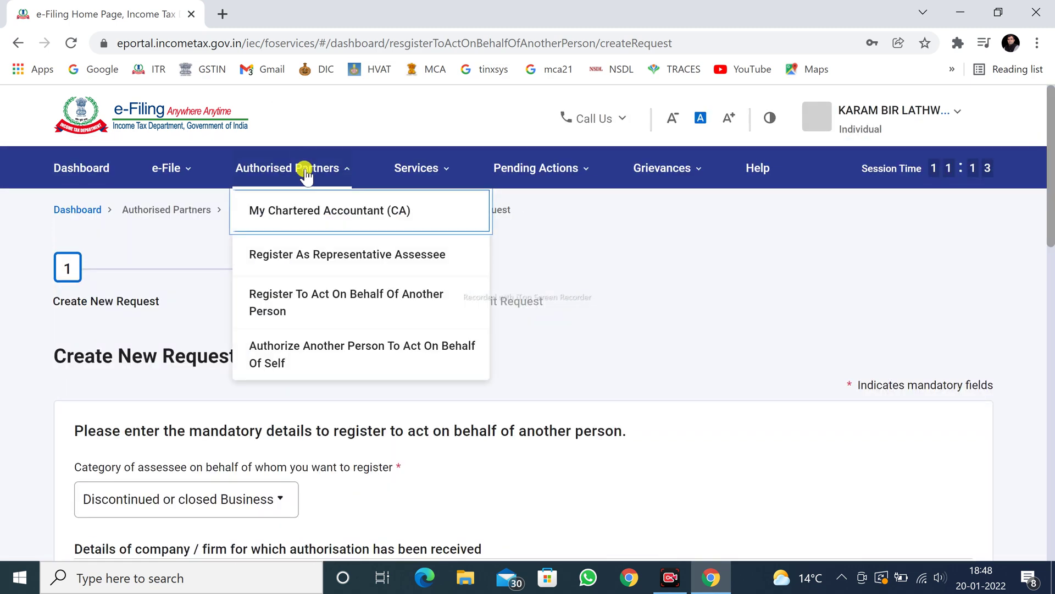
left_click(333, 166)
left_click(297, 299)
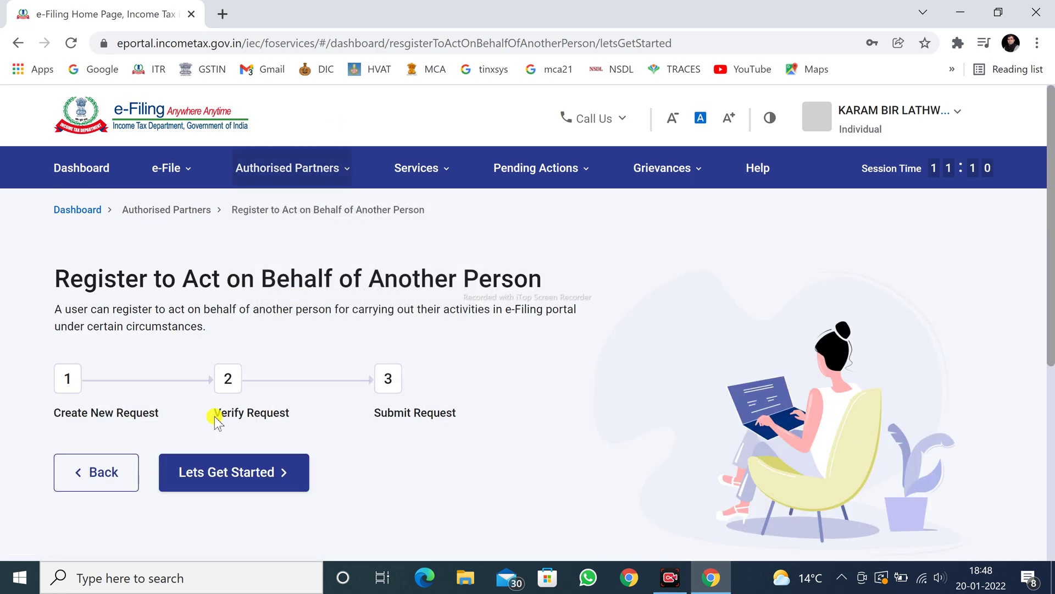
left_click(213, 487)
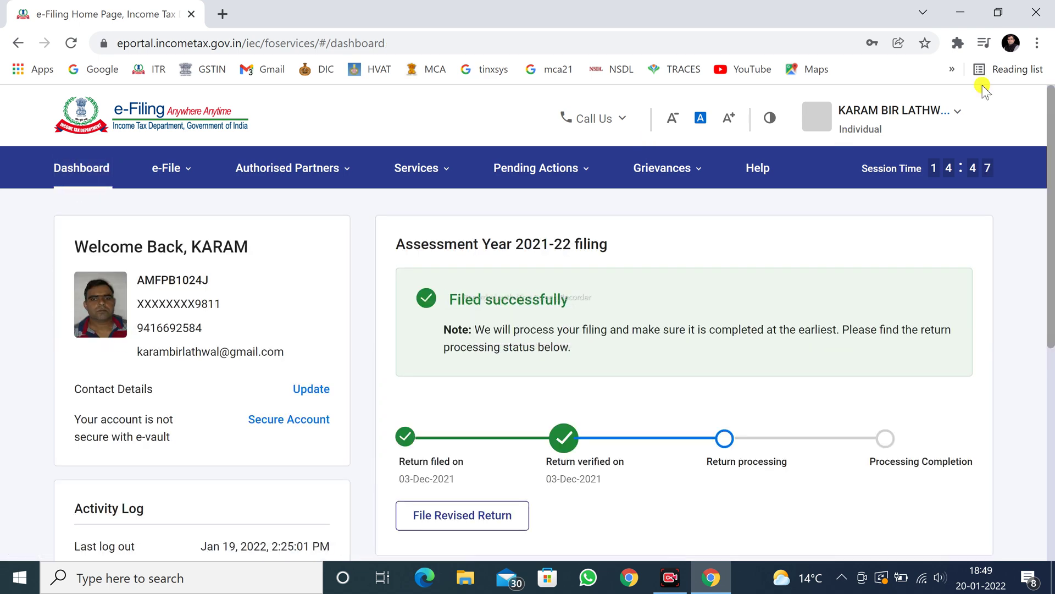
View My Profile and the Services list, then return to Register To Act On Behalf Of Another Person.
left_click(958, 112)
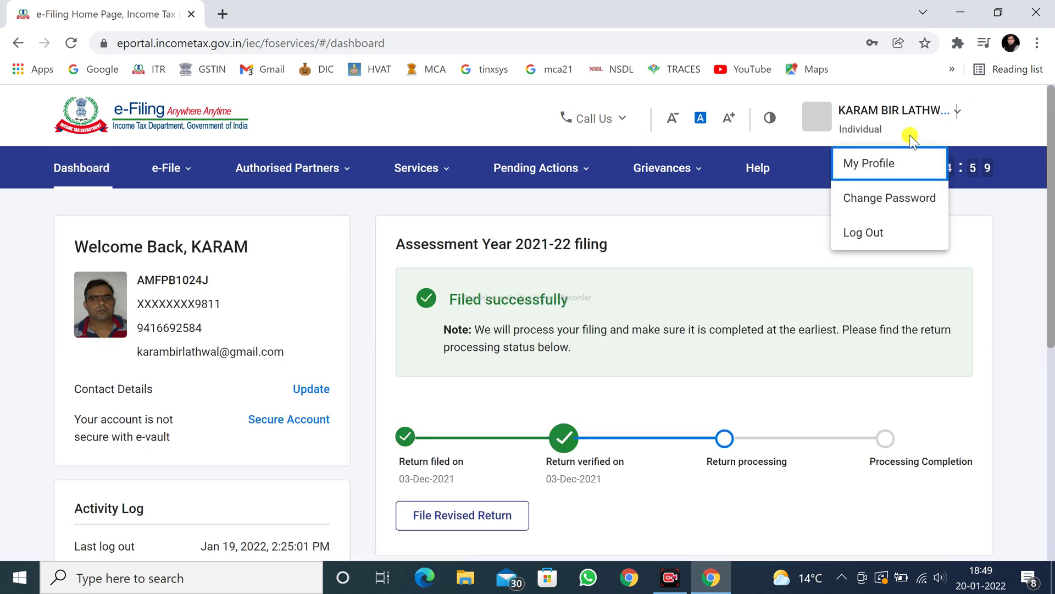
left_click(870, 165)
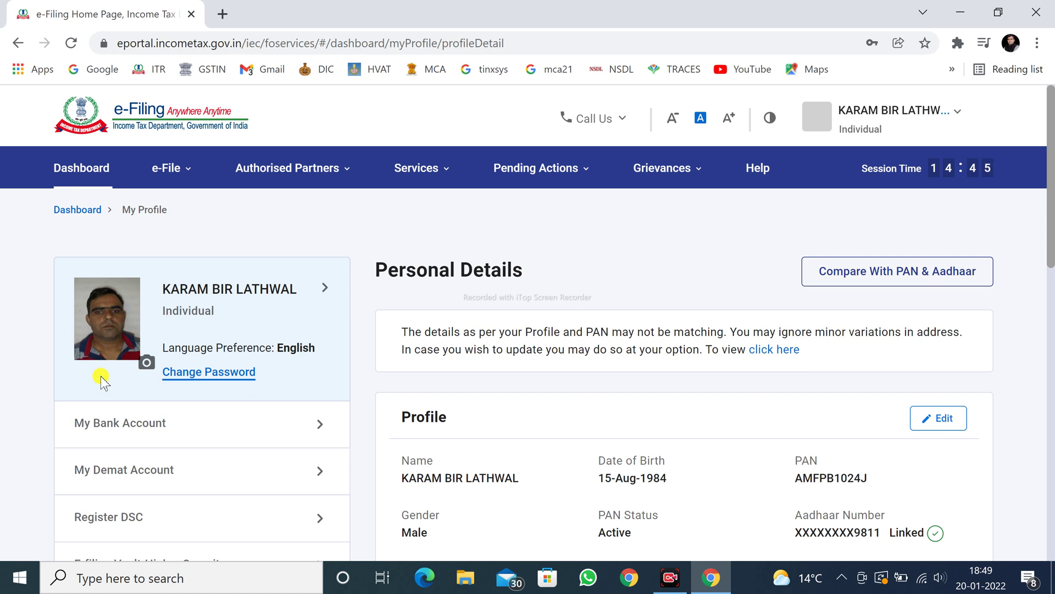
left_click(404, 173)
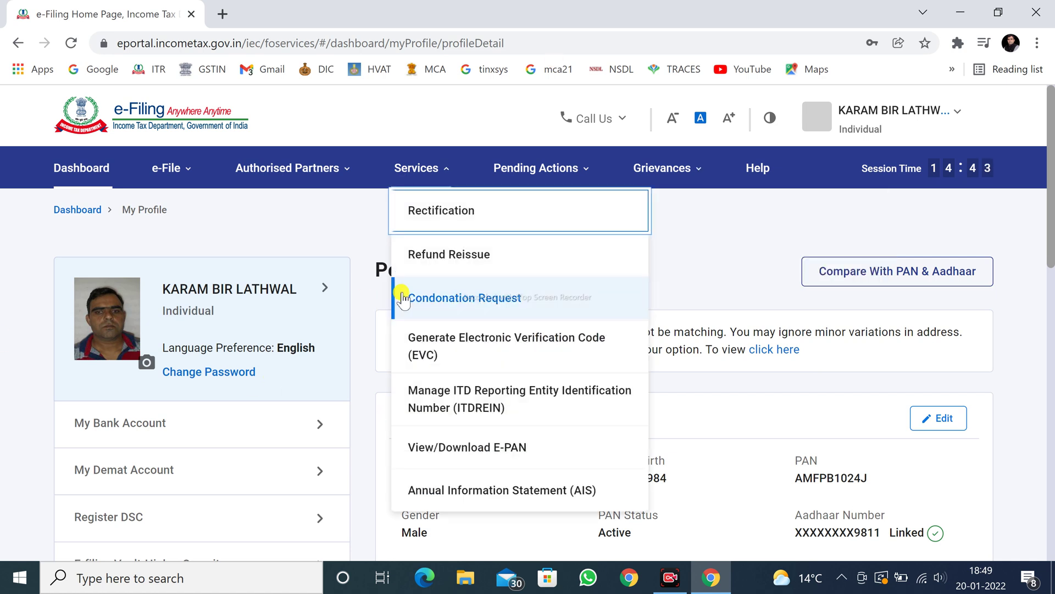
left_click(743, 239)
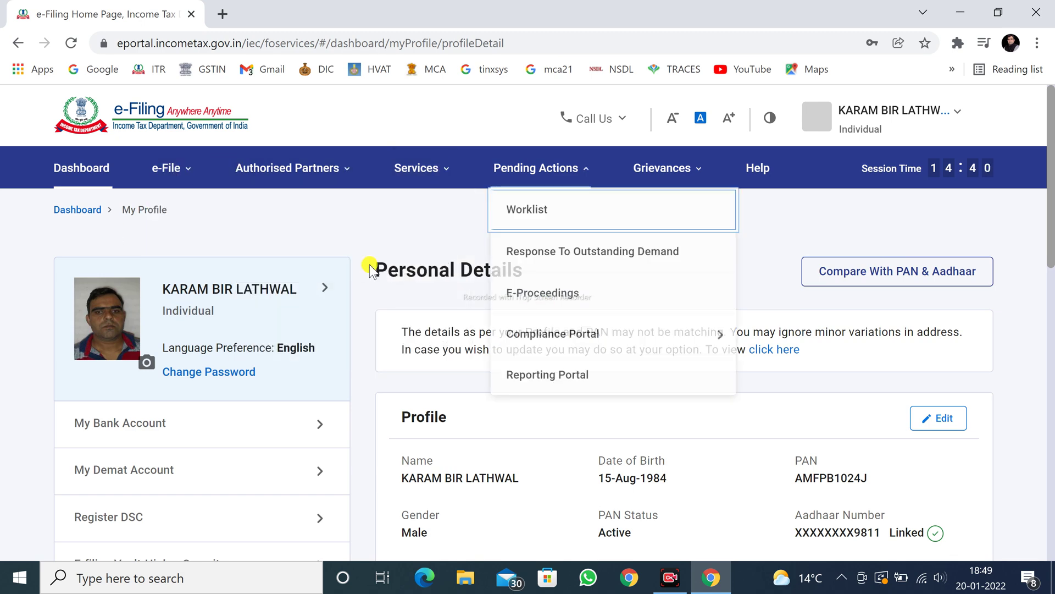
left_click(302, 171)
left_click(286, 303)
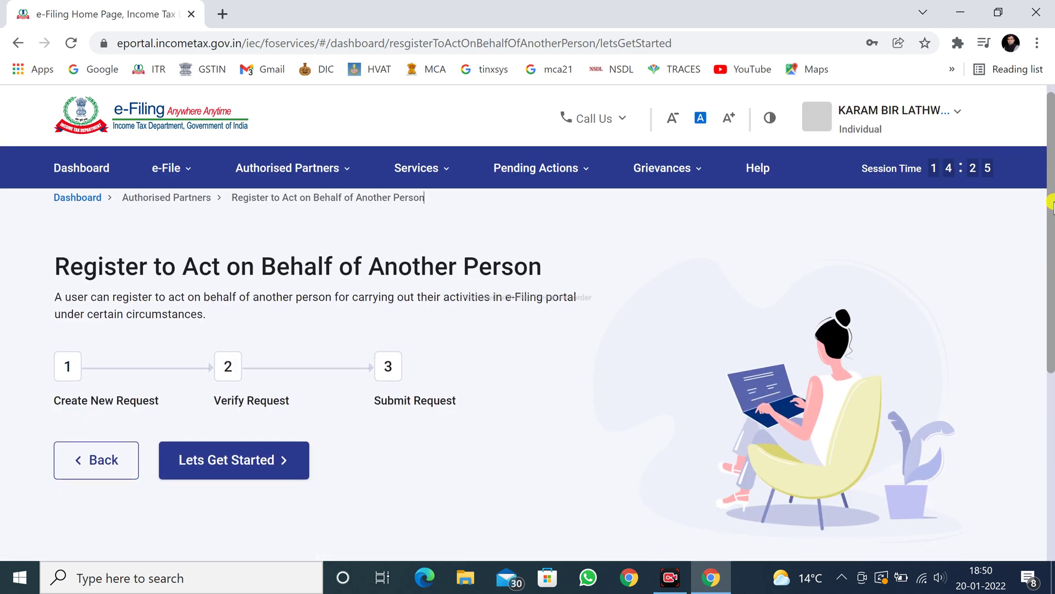
scroll(1050, 175, "down", 1)
scroll(1051, 217, "up", 1)
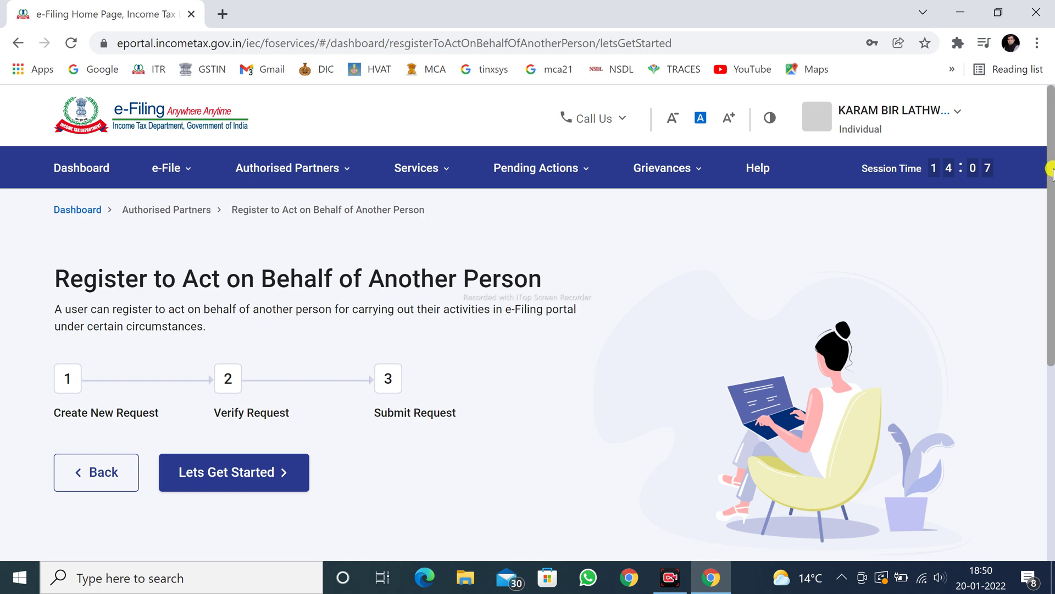
mouse_move(1051, 169)
left_mouse_down()
mouse_move(1053, 207)
mouse_move(1052, 157)
left_mouse_up()
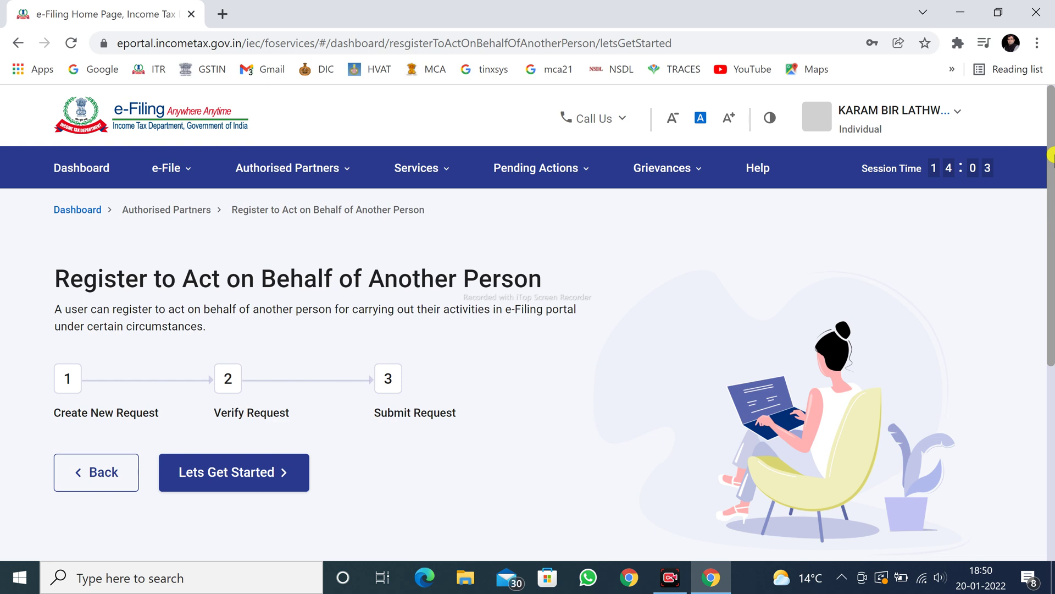